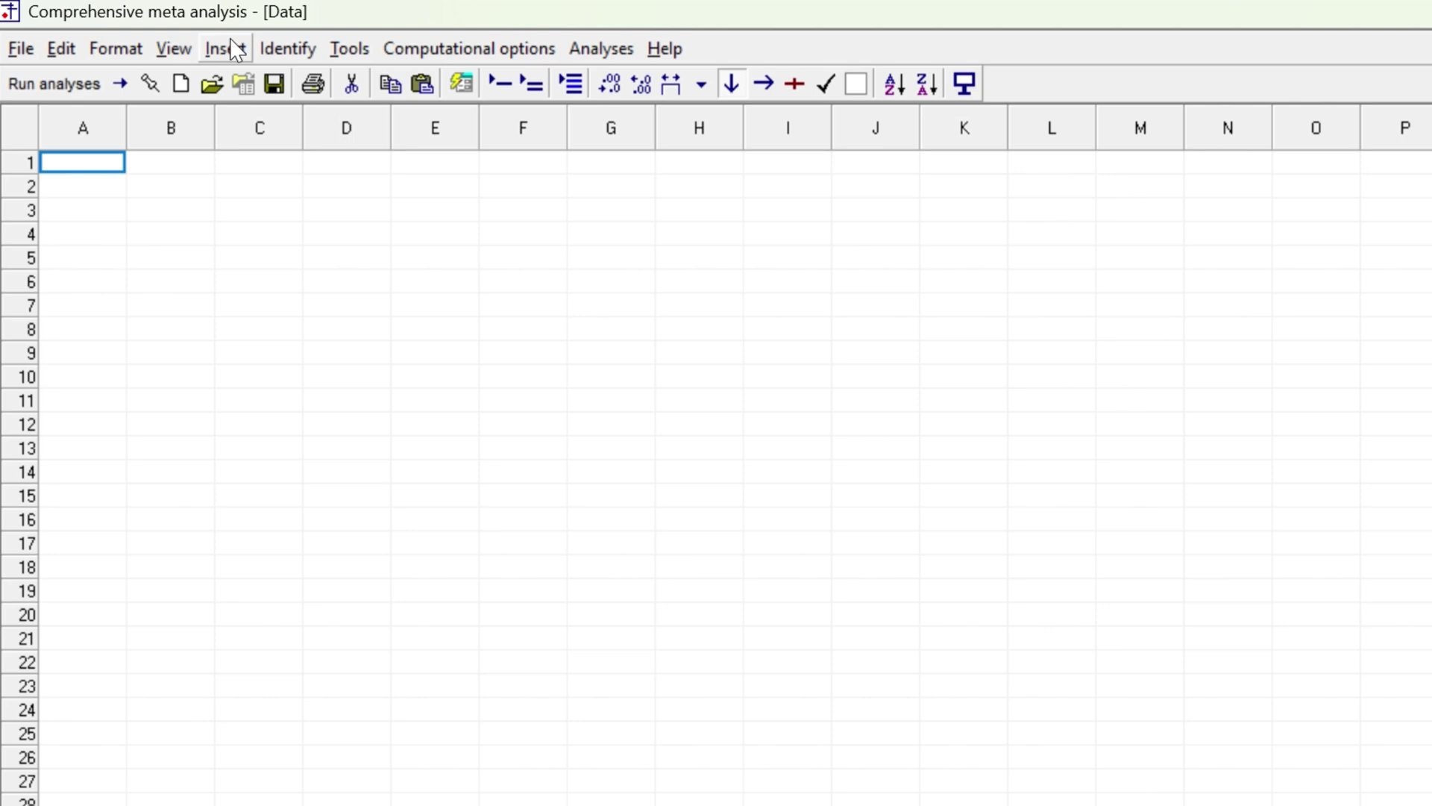
# Step: Insert a column for study names in the empty data grid
pyautogui.click(235, 51)
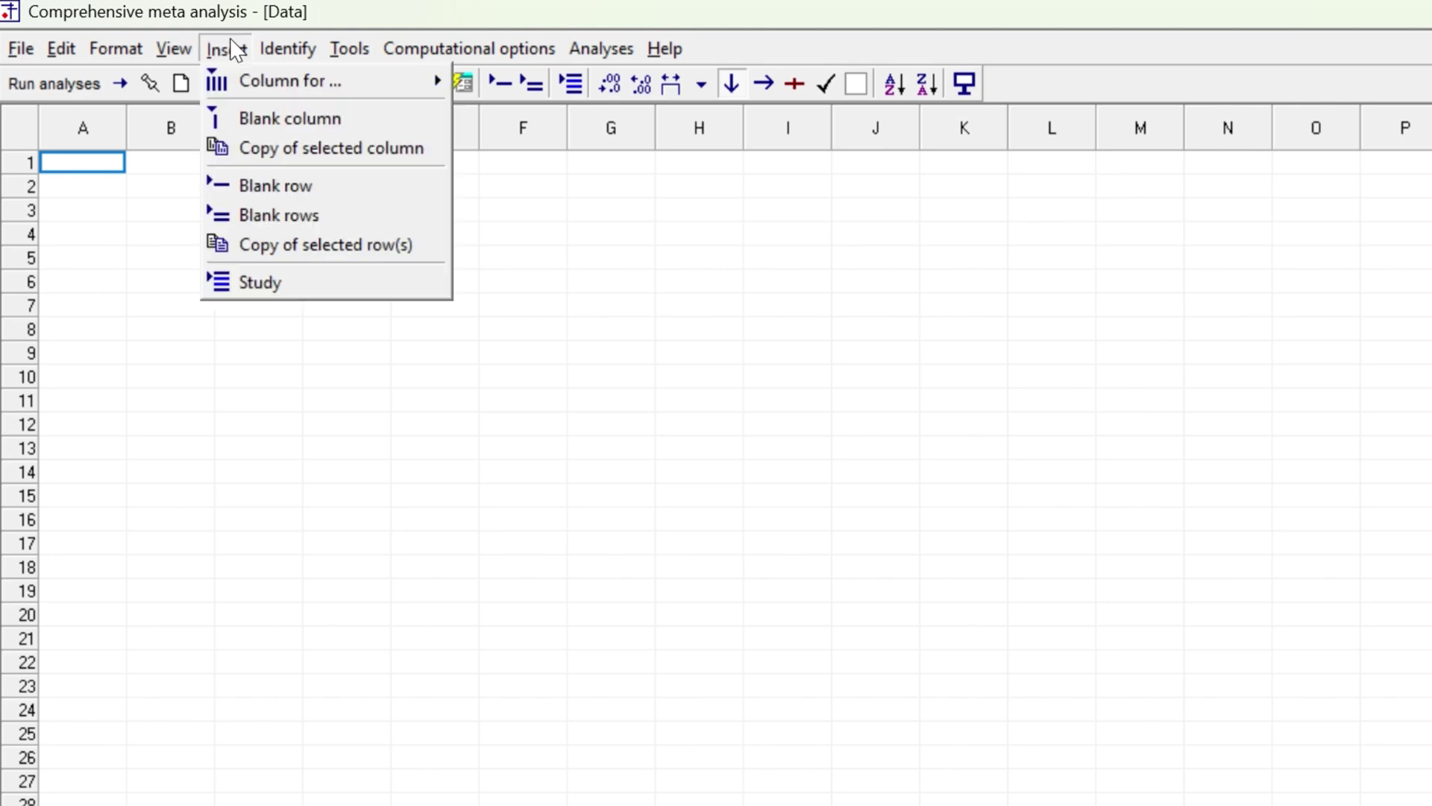
pyautogui.moveTo(256, 80)
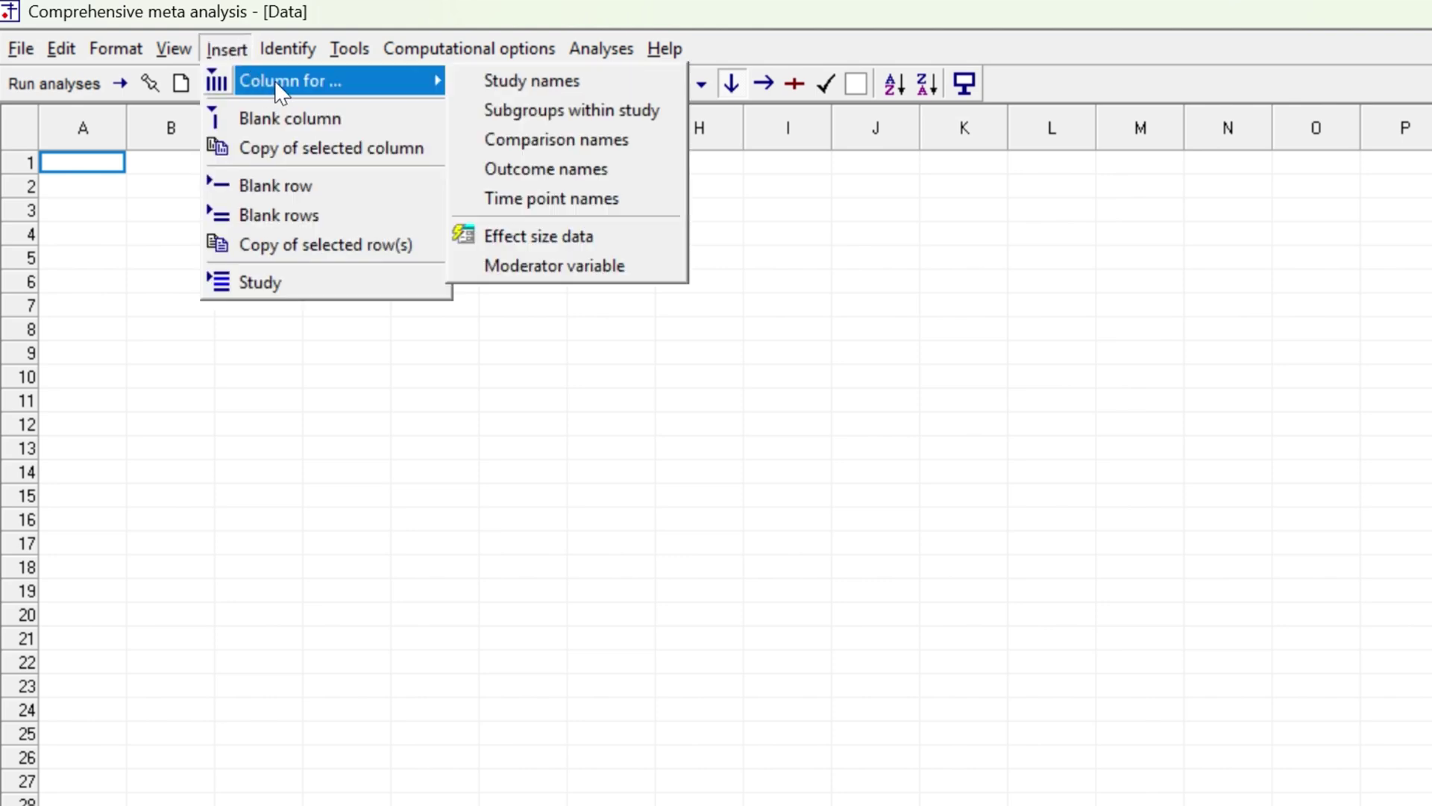
pyautogui.click(503, 81)
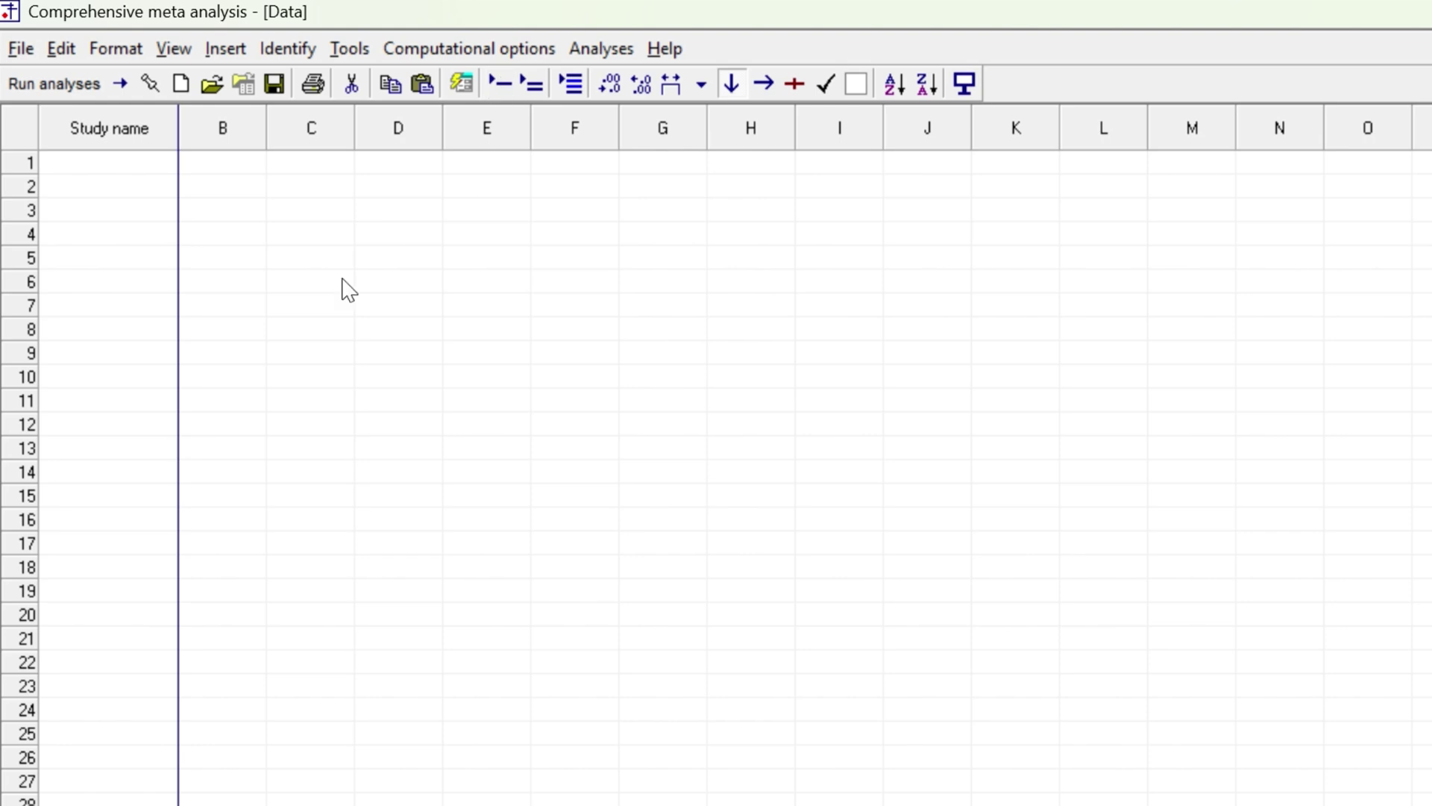
# Step: Insert effect size columns for comparing two groups: continuous means, unmatched groups with post data only, using mean, SD and sample size in each group
pyautogui.click(226, 49)
pyautogui.moveTo(233, 84)
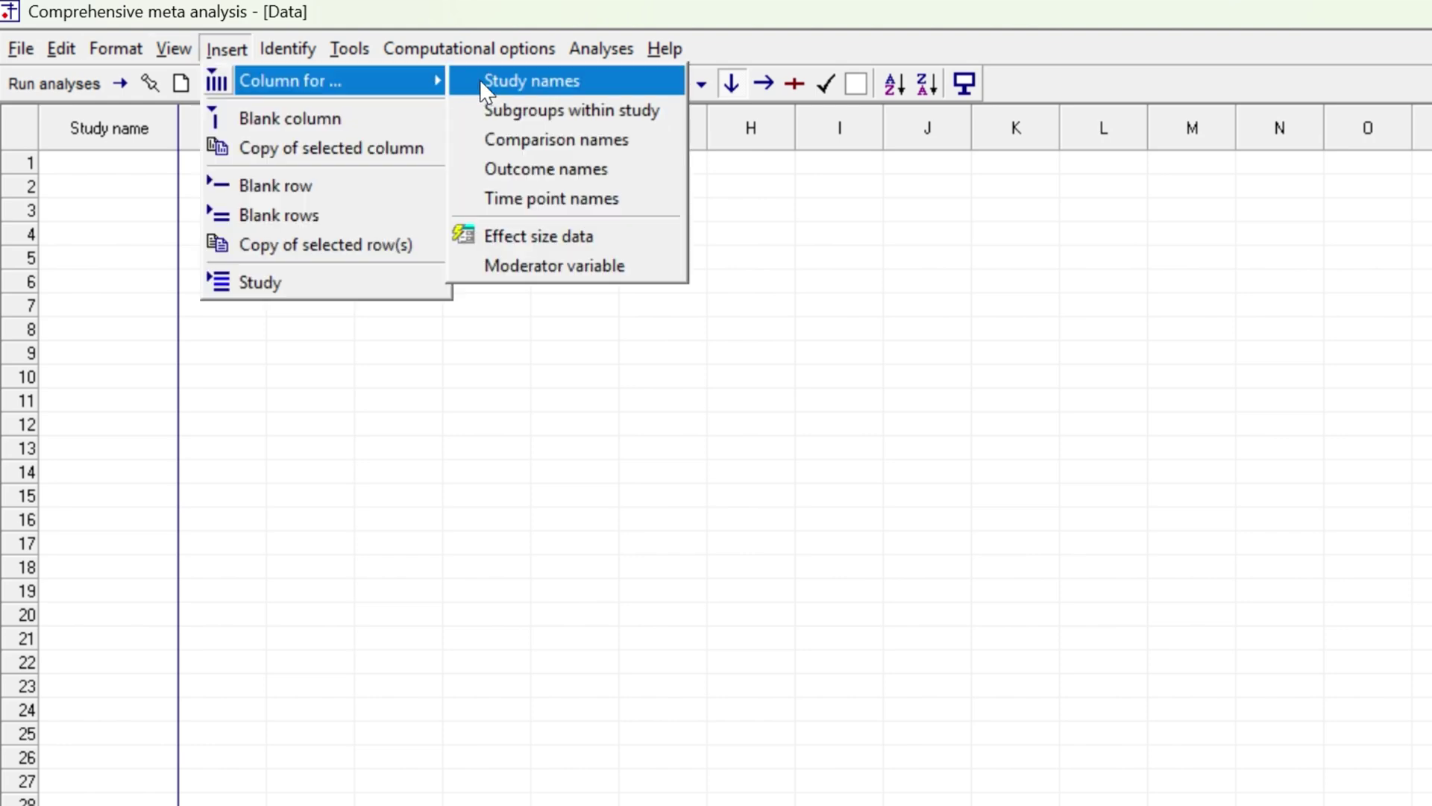
pyautogui.click(538, 236)
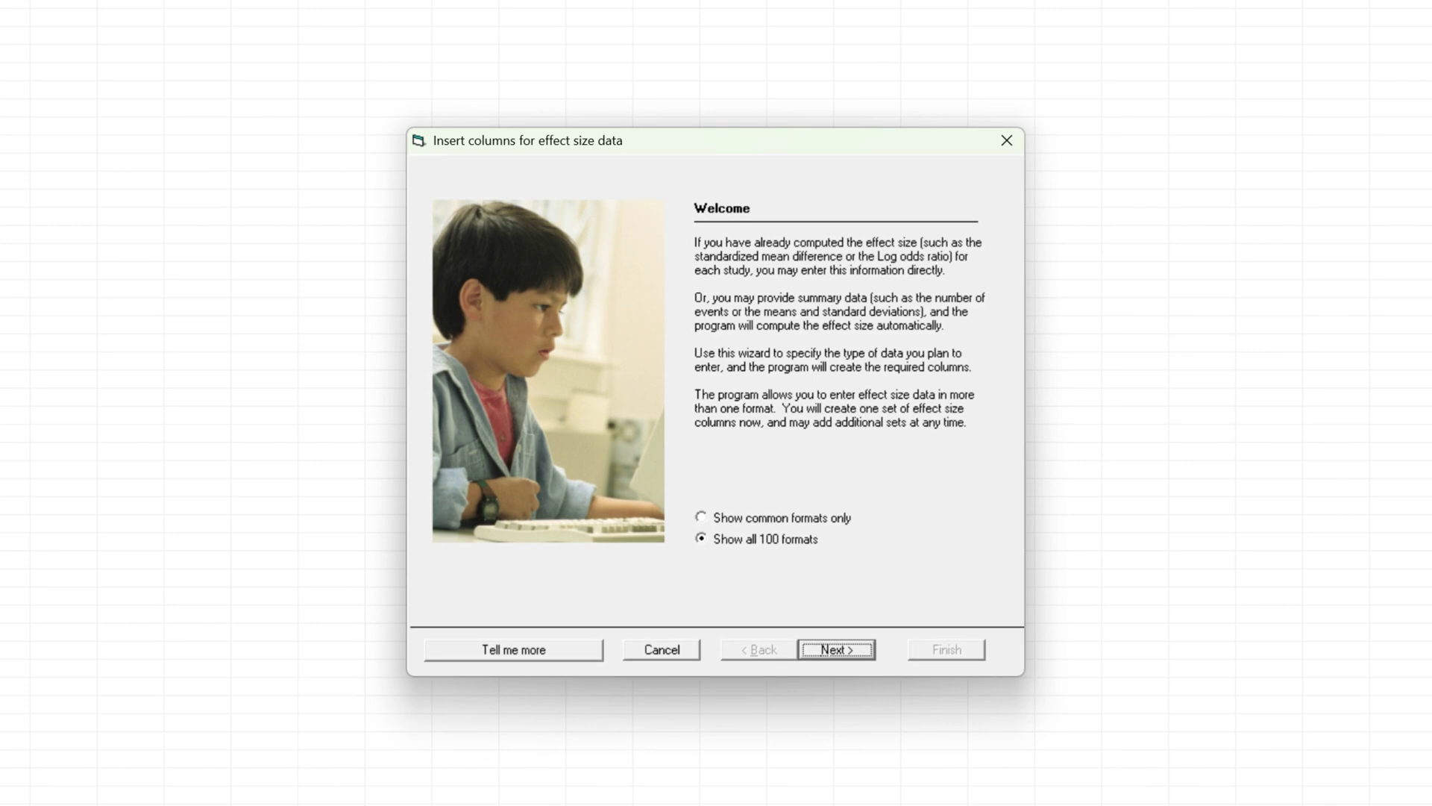
pyautogui.click(845, 652)
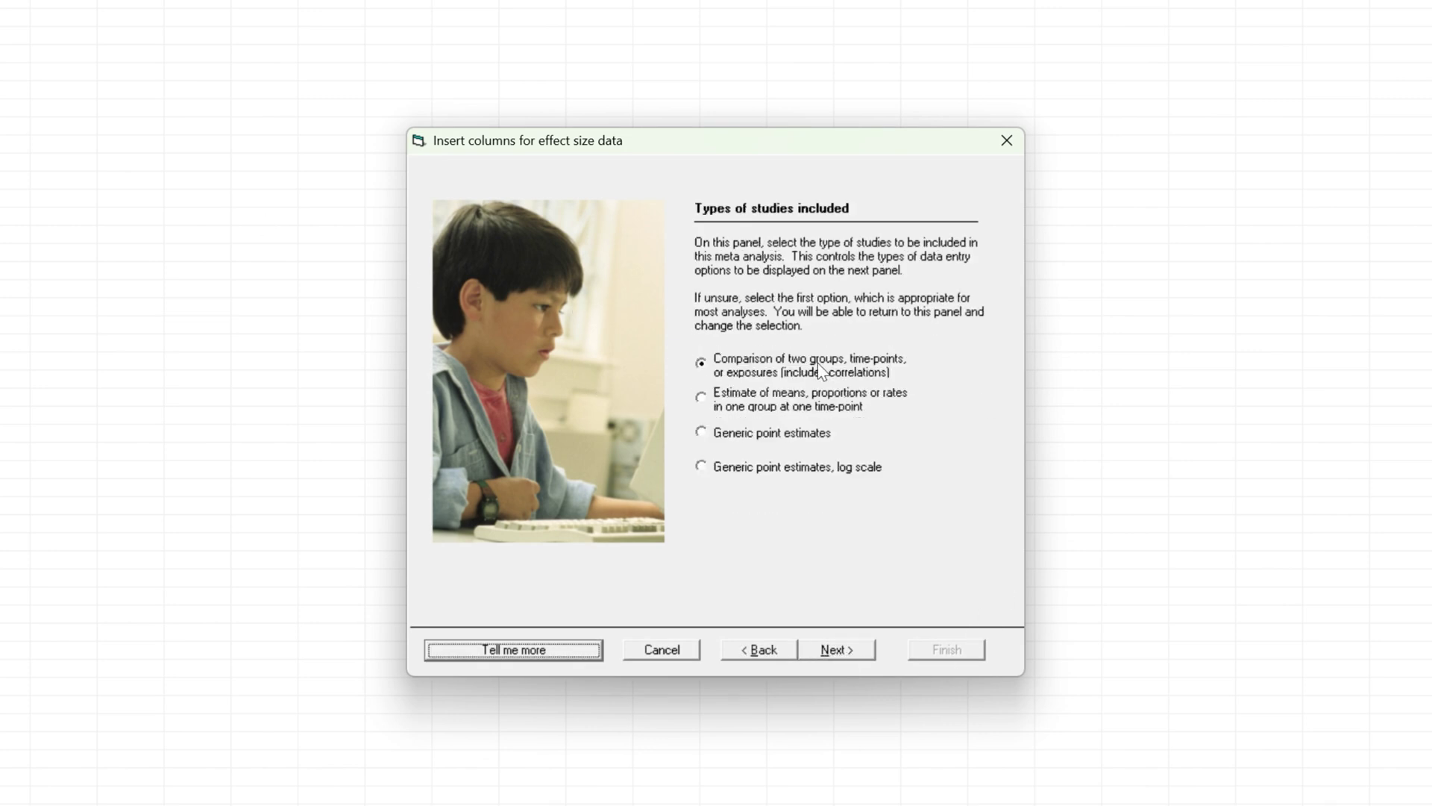
pyautogui.click(847, 651)
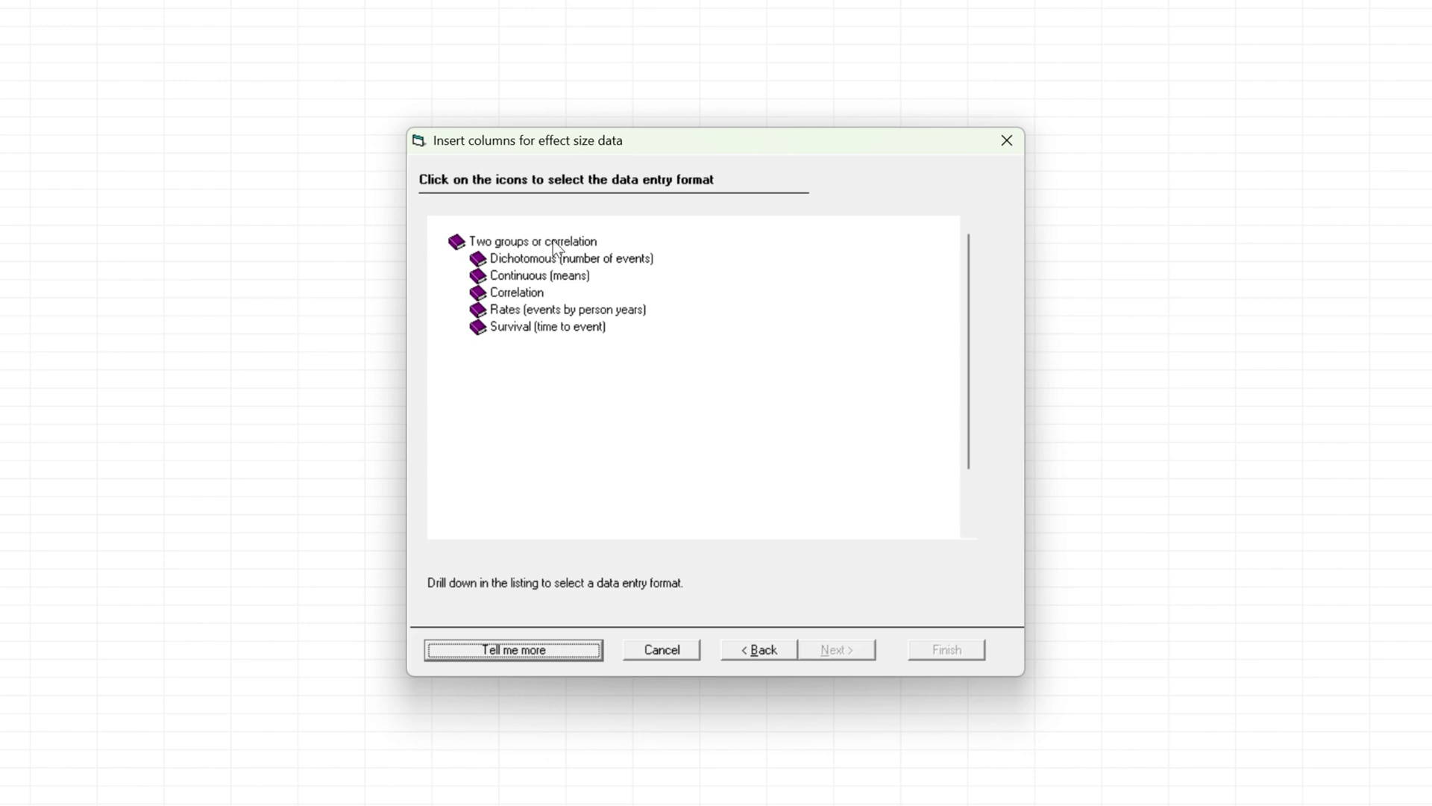
pyautogui.doubleClick(532, 284)
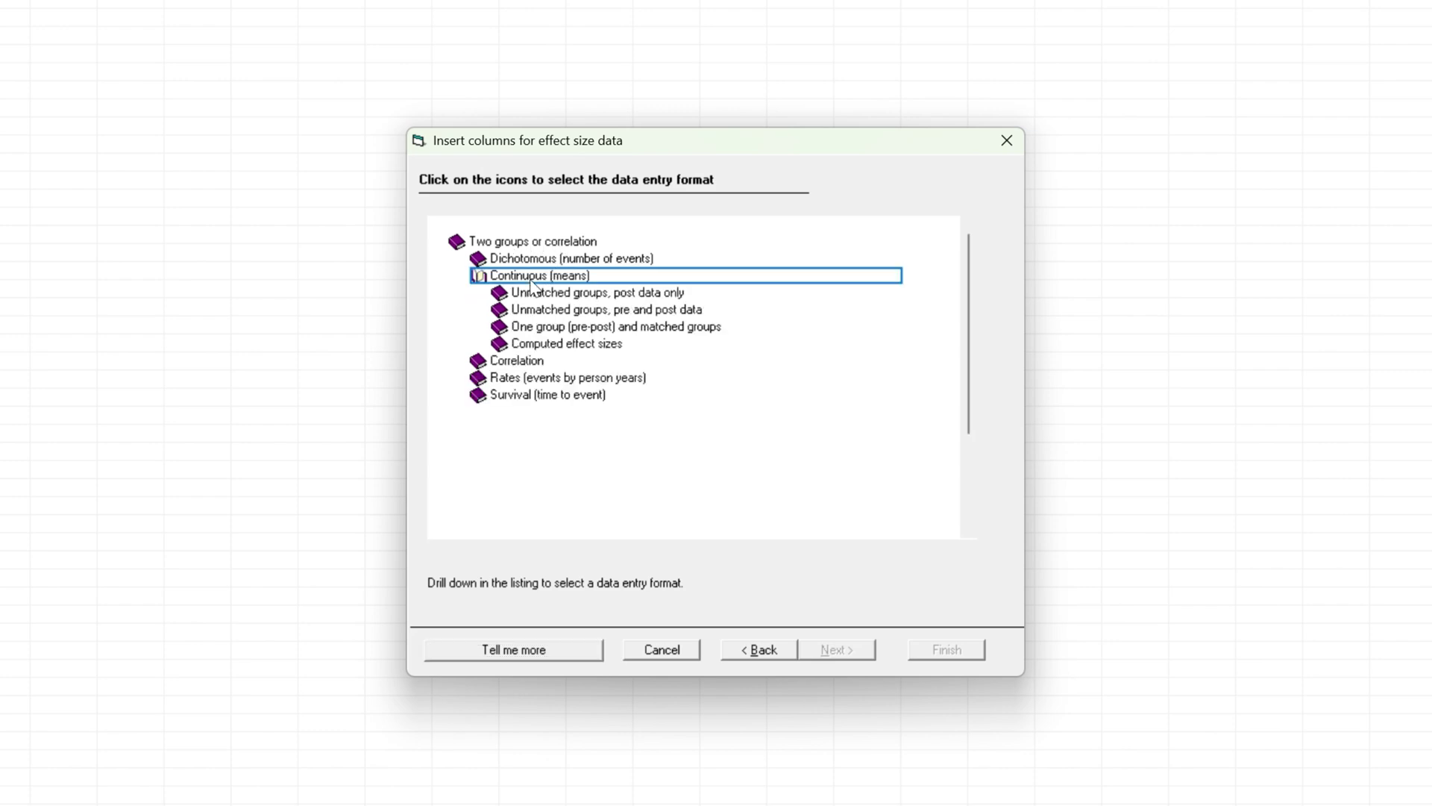
pyautogui.doubleClick(649, 294)
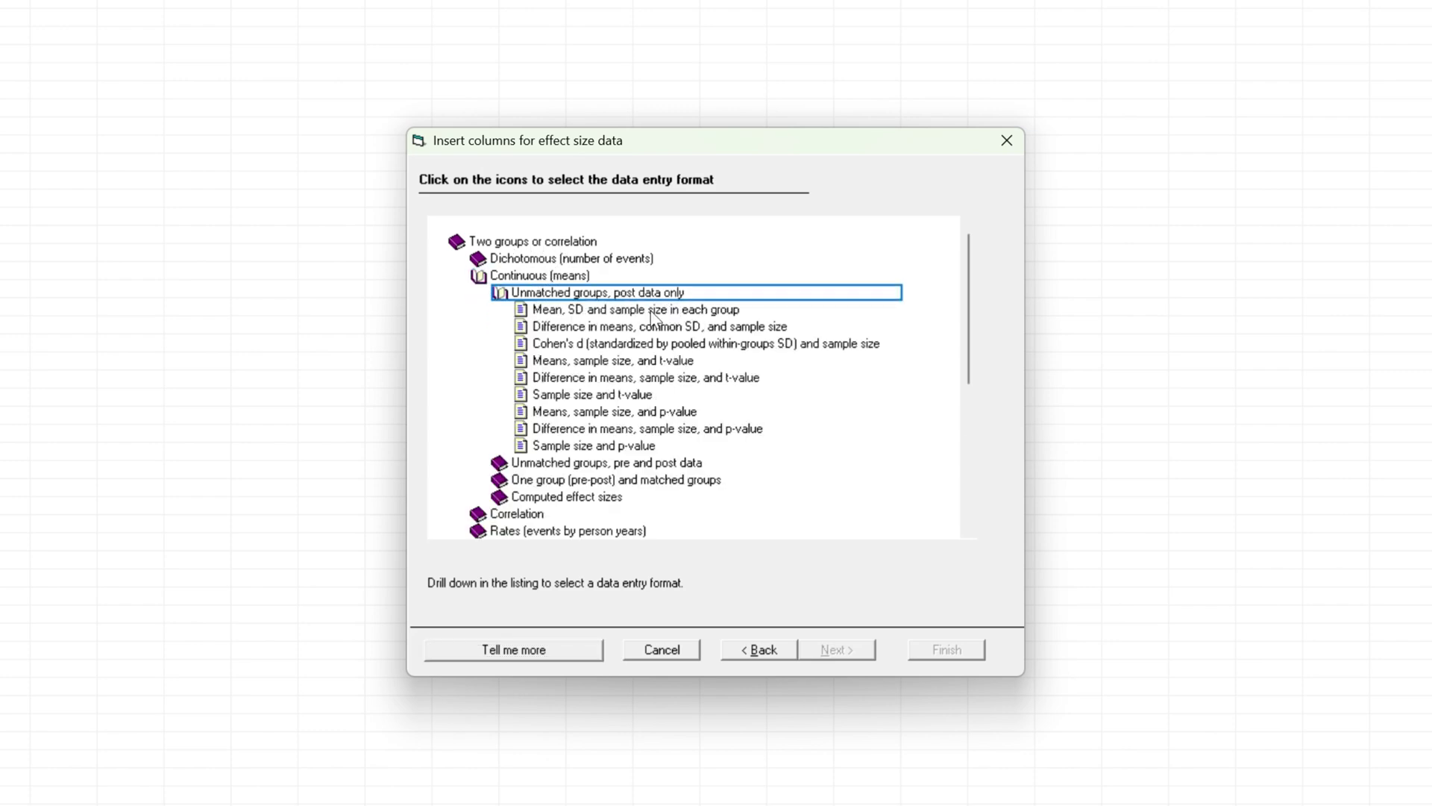
pyautogui.click(636, 313)
pyautogui.doubleClick(615, 312)
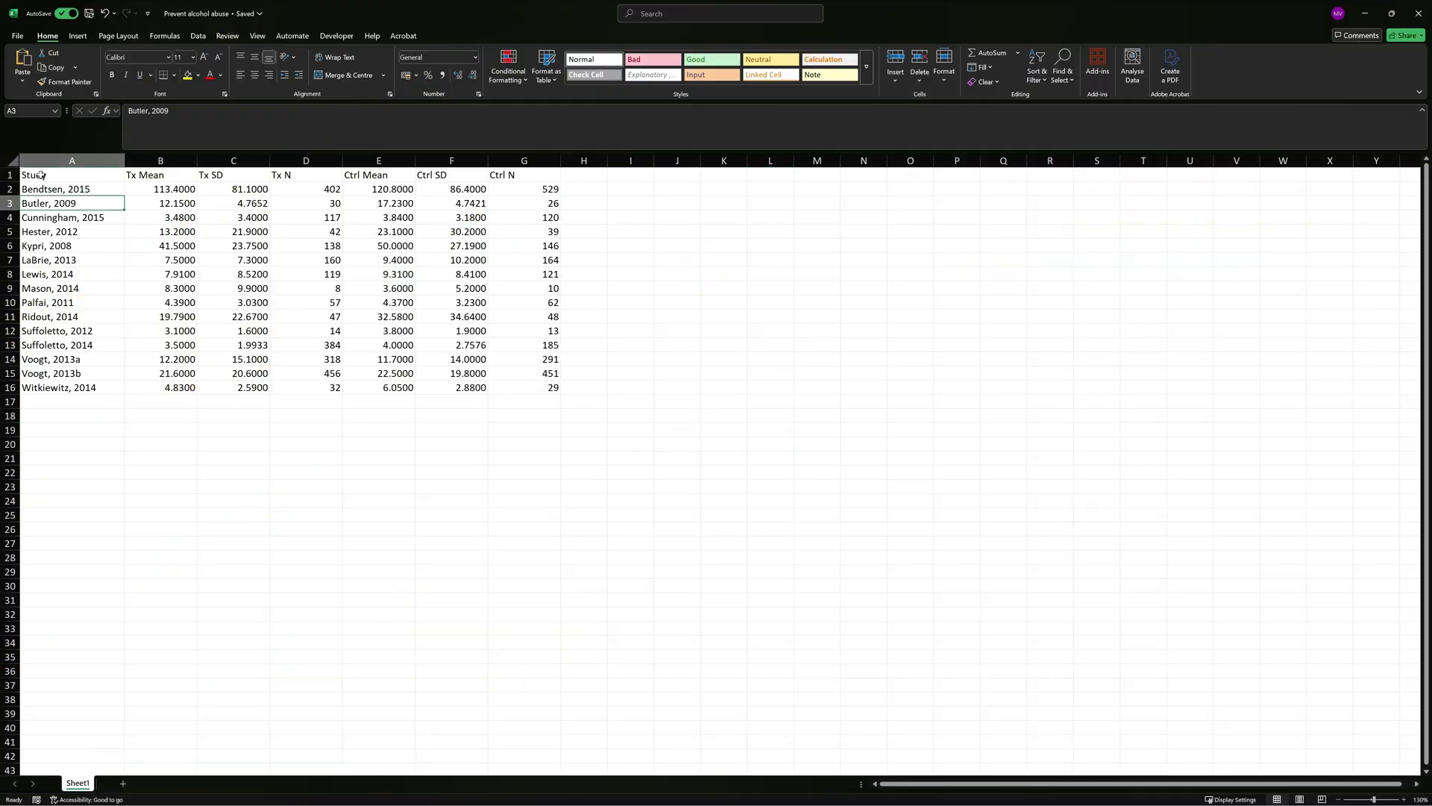
# Step: Copy the study table A1:G16 from the Excel workbook "Prevent alcohol abuse" into the Comprehensive meta analysis grid, starting at row 1 of Study name
pyautogui.moveTo(33, 174); pyautogui.dragTo(536, 381)
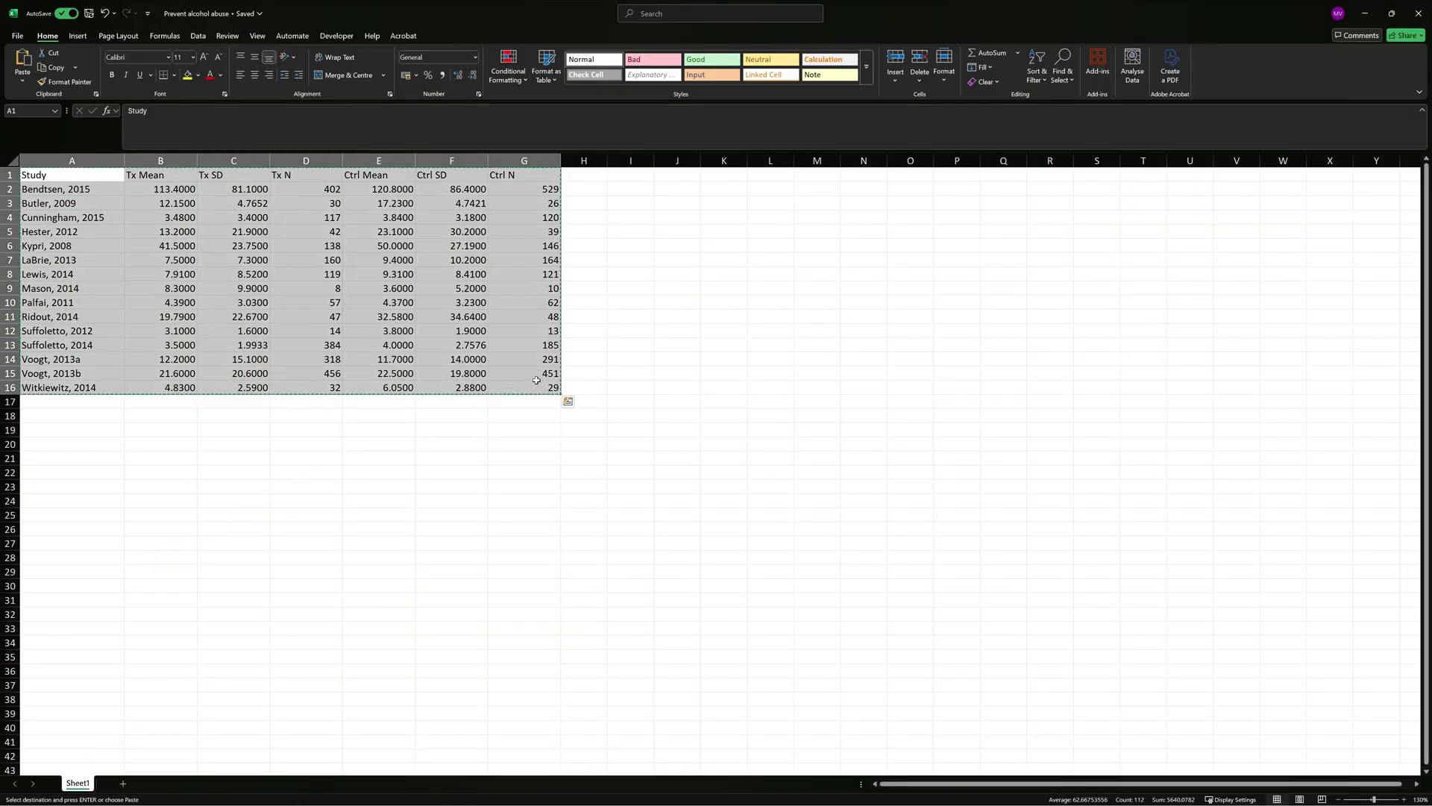
pyautogui.hotkey('ctrl', 'c')
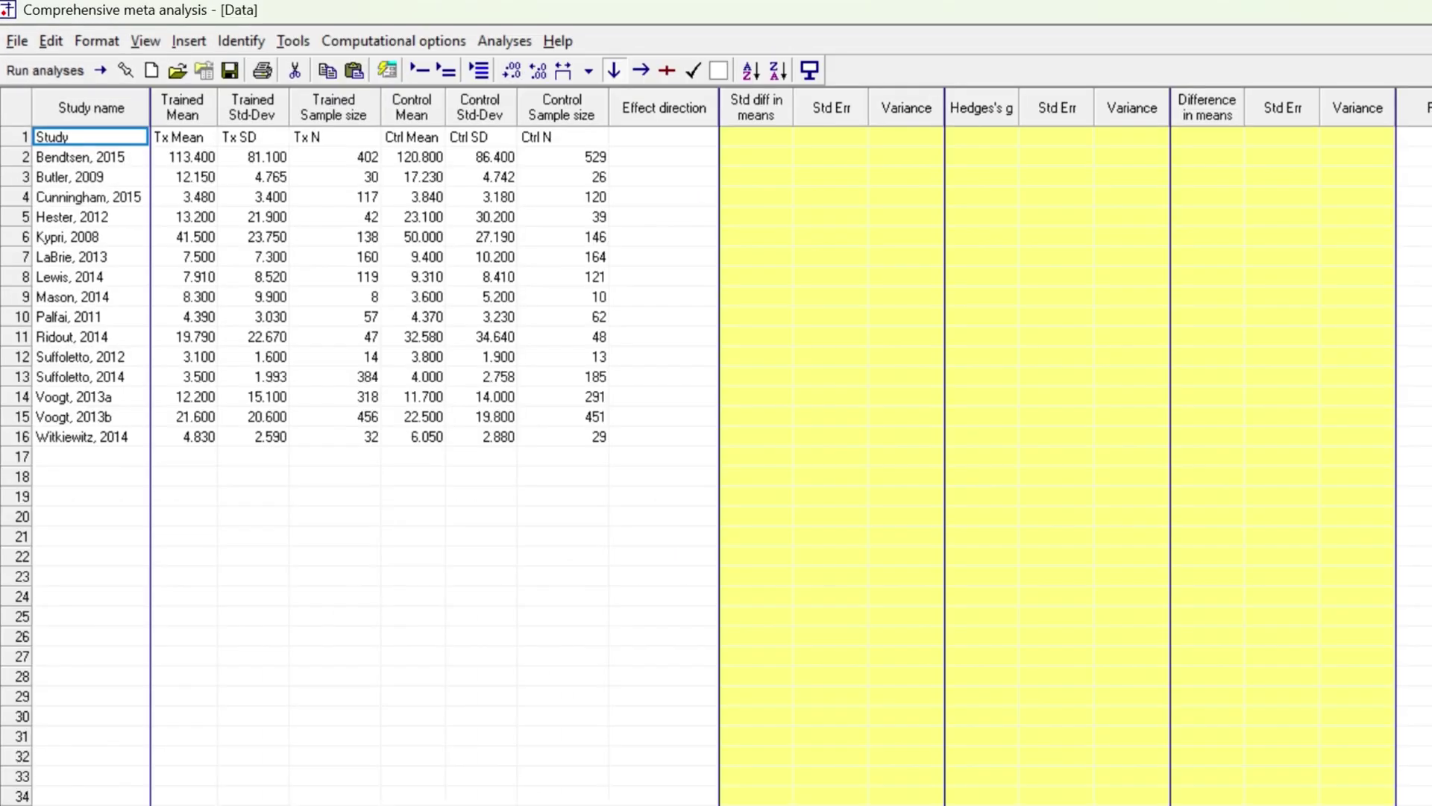
# Step: Delete the pasted header row from the top of the data grid
pyautogui.click(660, 138)
pyautogui.click(183, 137)
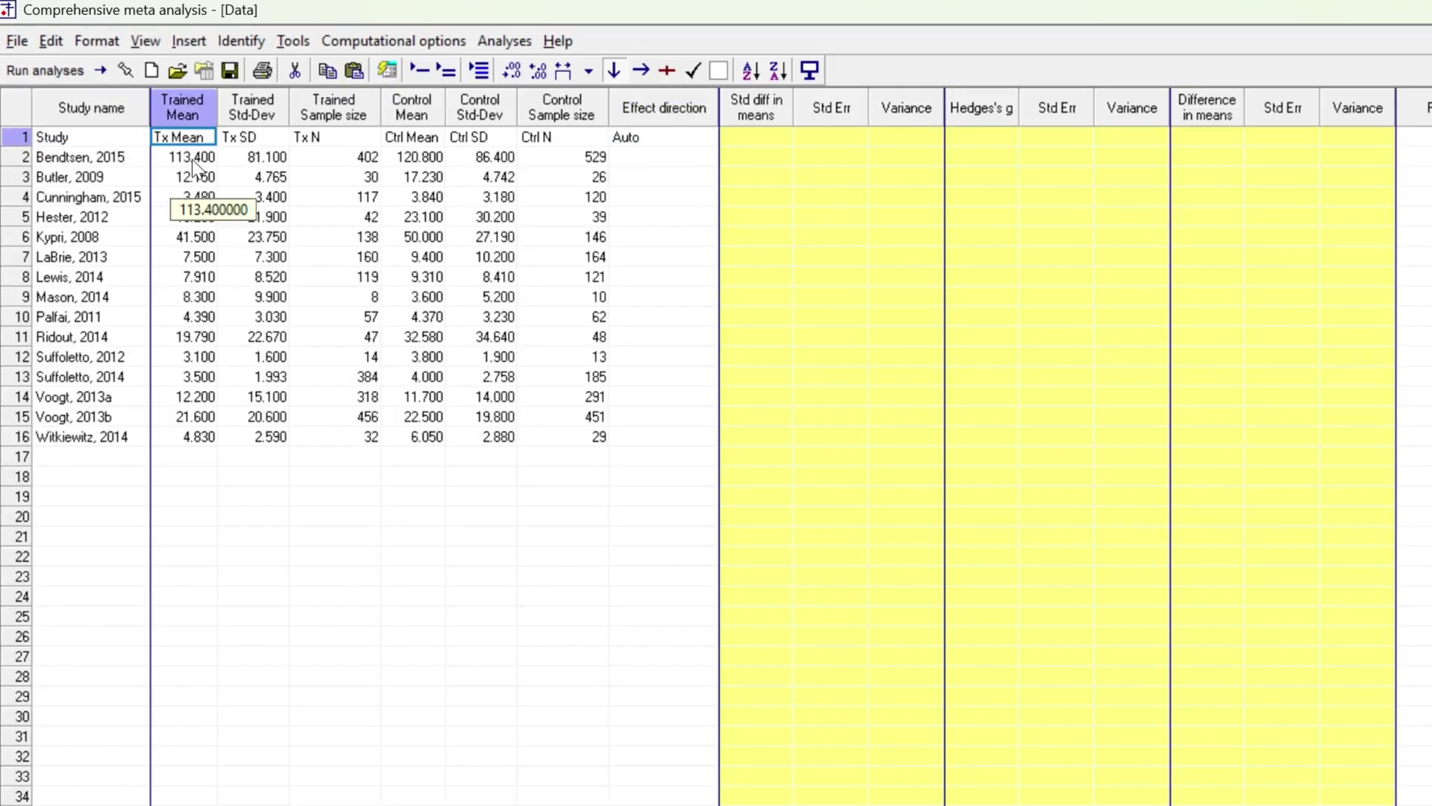
pyautogui.click(53, 42)
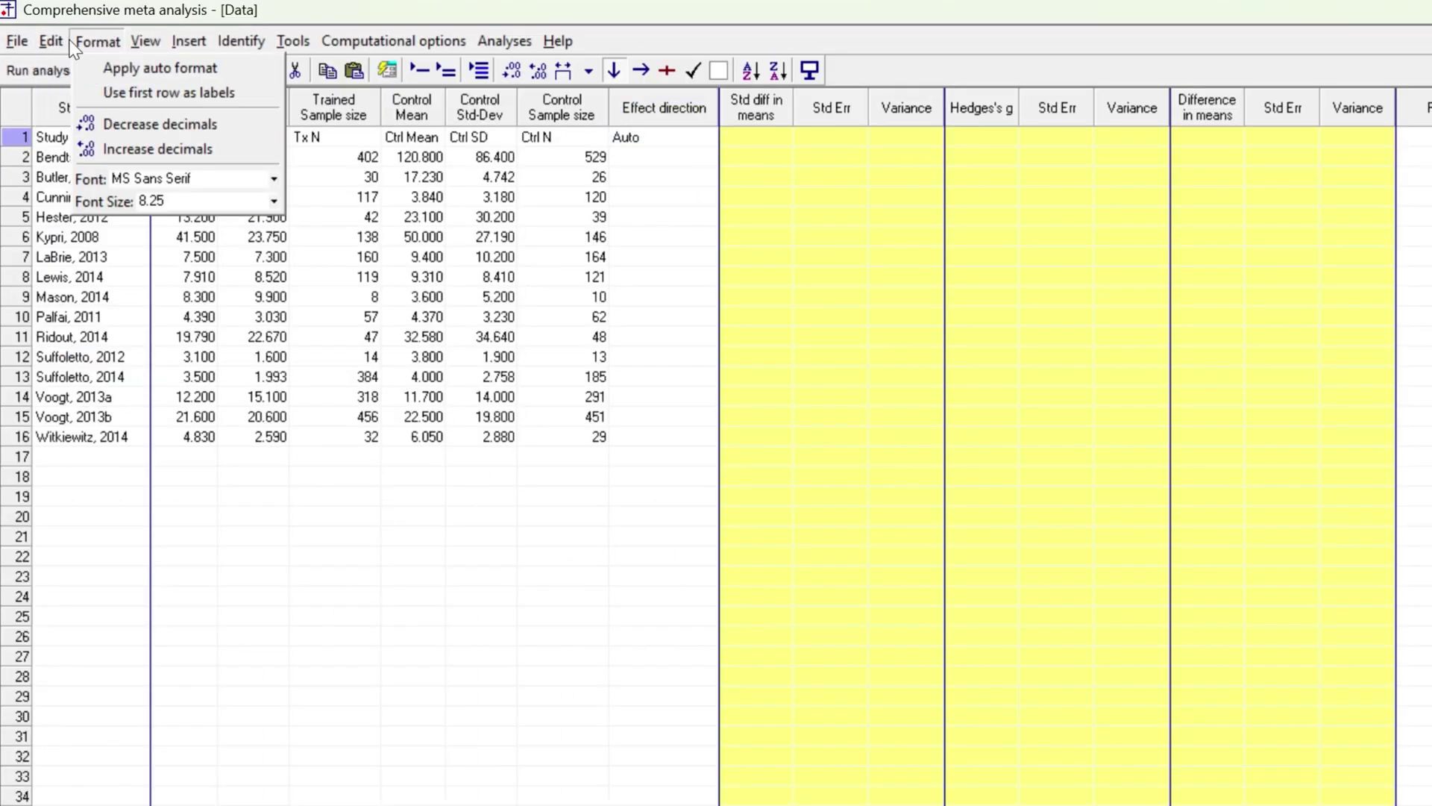
pyautogui.keyDown('shift'); pyautogui.click(254, 136); pyautogui.keyUp('shift')
pyautogui.click(49, 42)
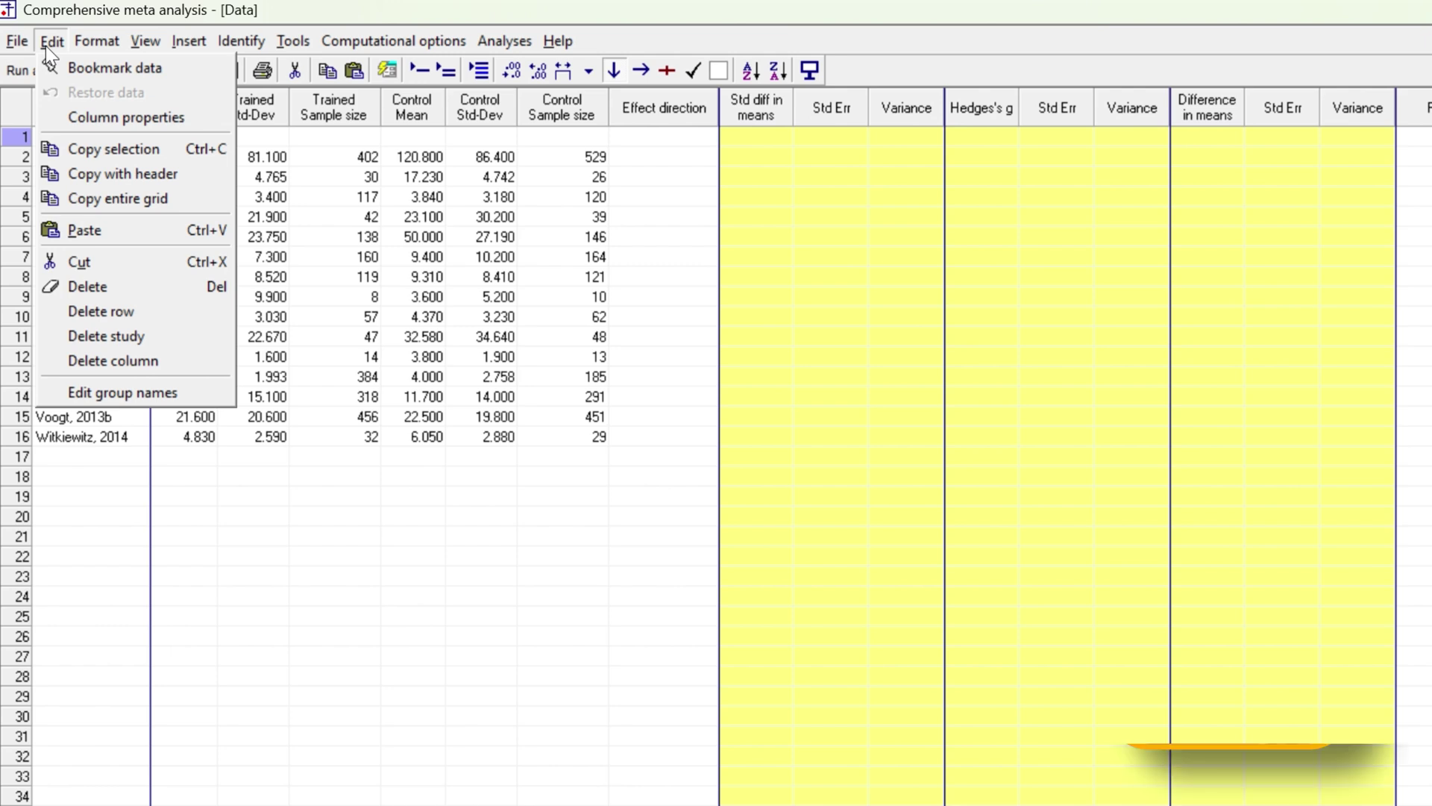
pyautogui.click(120, 311)
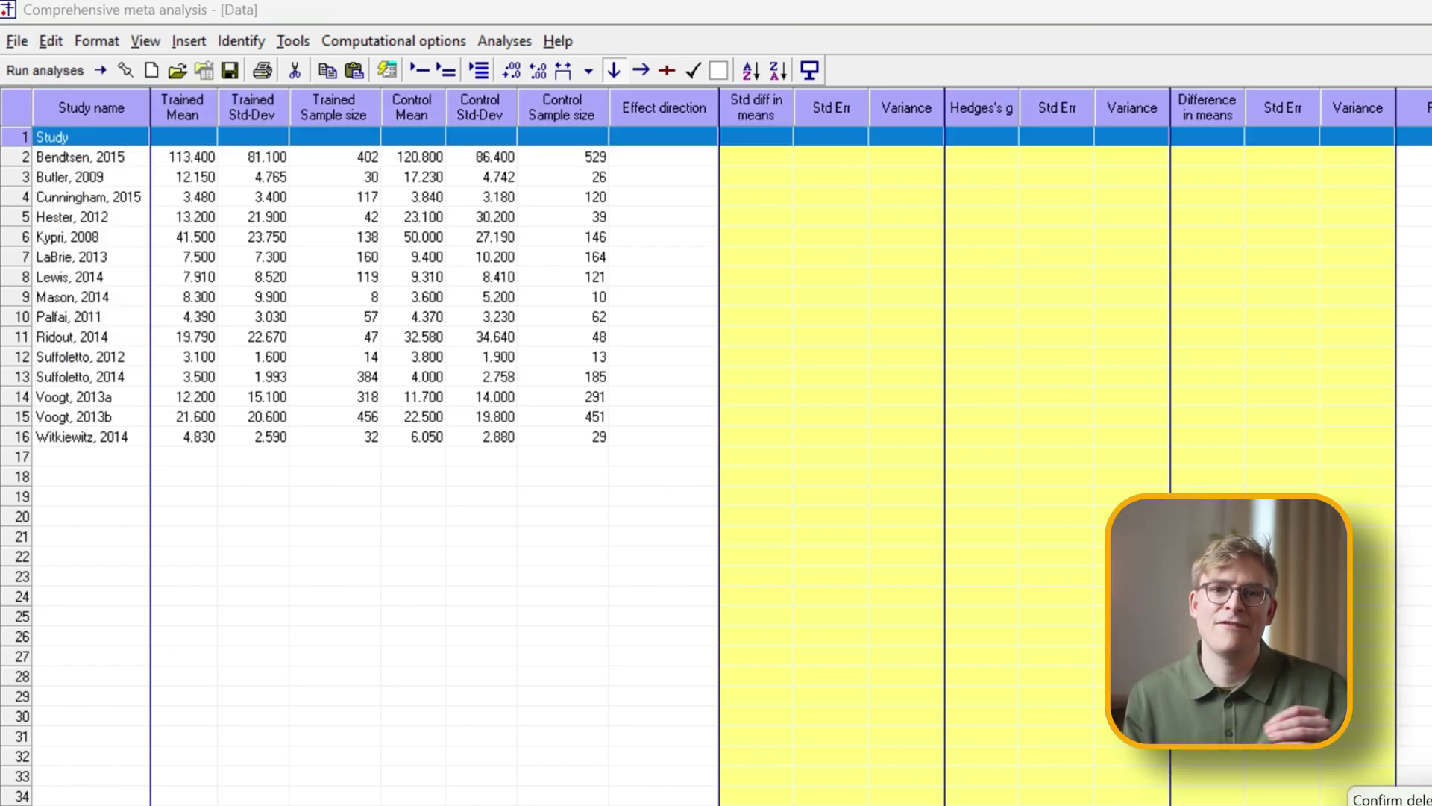
pyautogui.press('Return')
# Step: Set the effect direction to Auto for all studies in rows 1 to 15
pyautogui.click(705, 200)
pyautogui.click(666, 136)
pyautogui.click(706, 137)
pyautogui.click(658, 171)
pyautogui.click(655, 140)
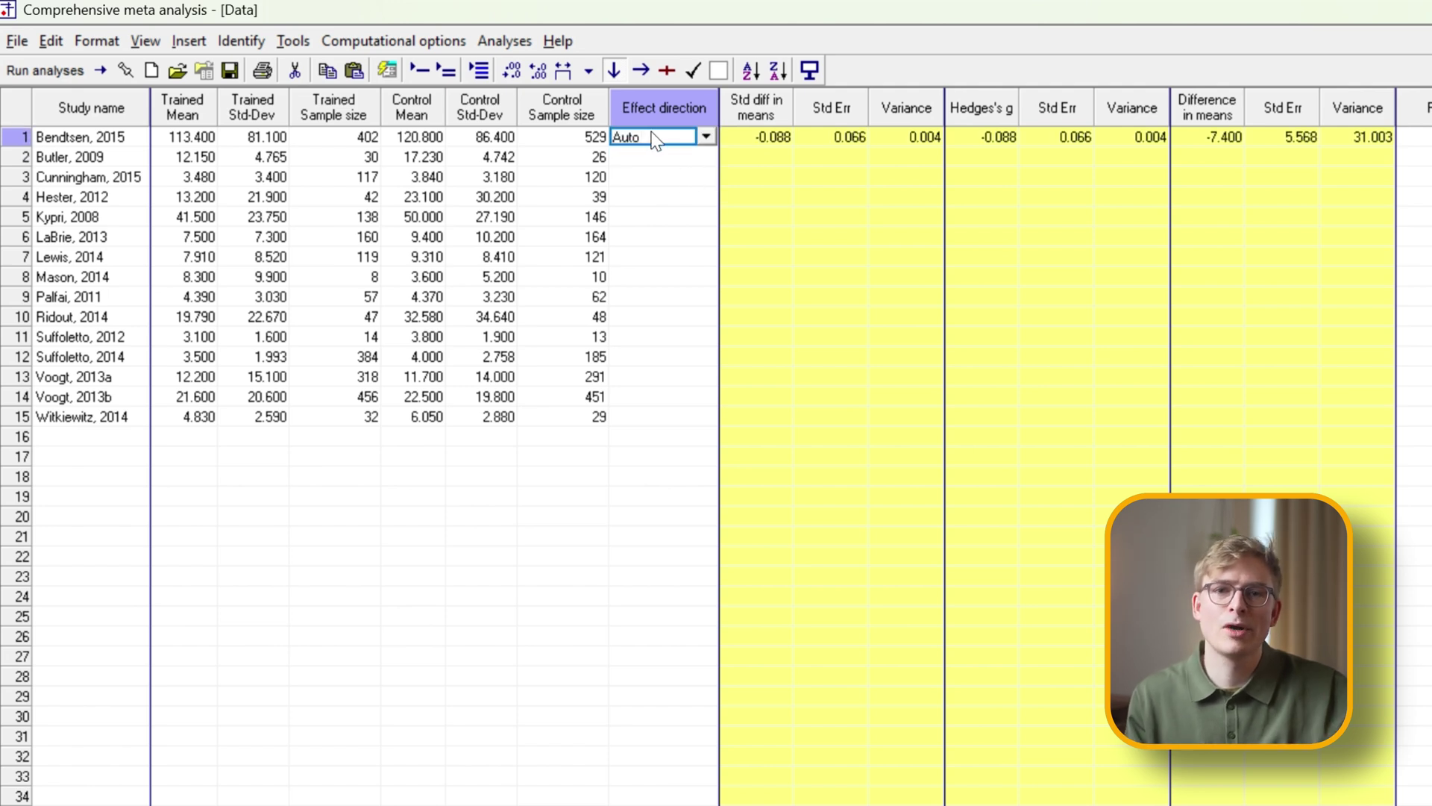
pyautogui.moveTo(659, 154); pyautogui.dragTo(673, 414)
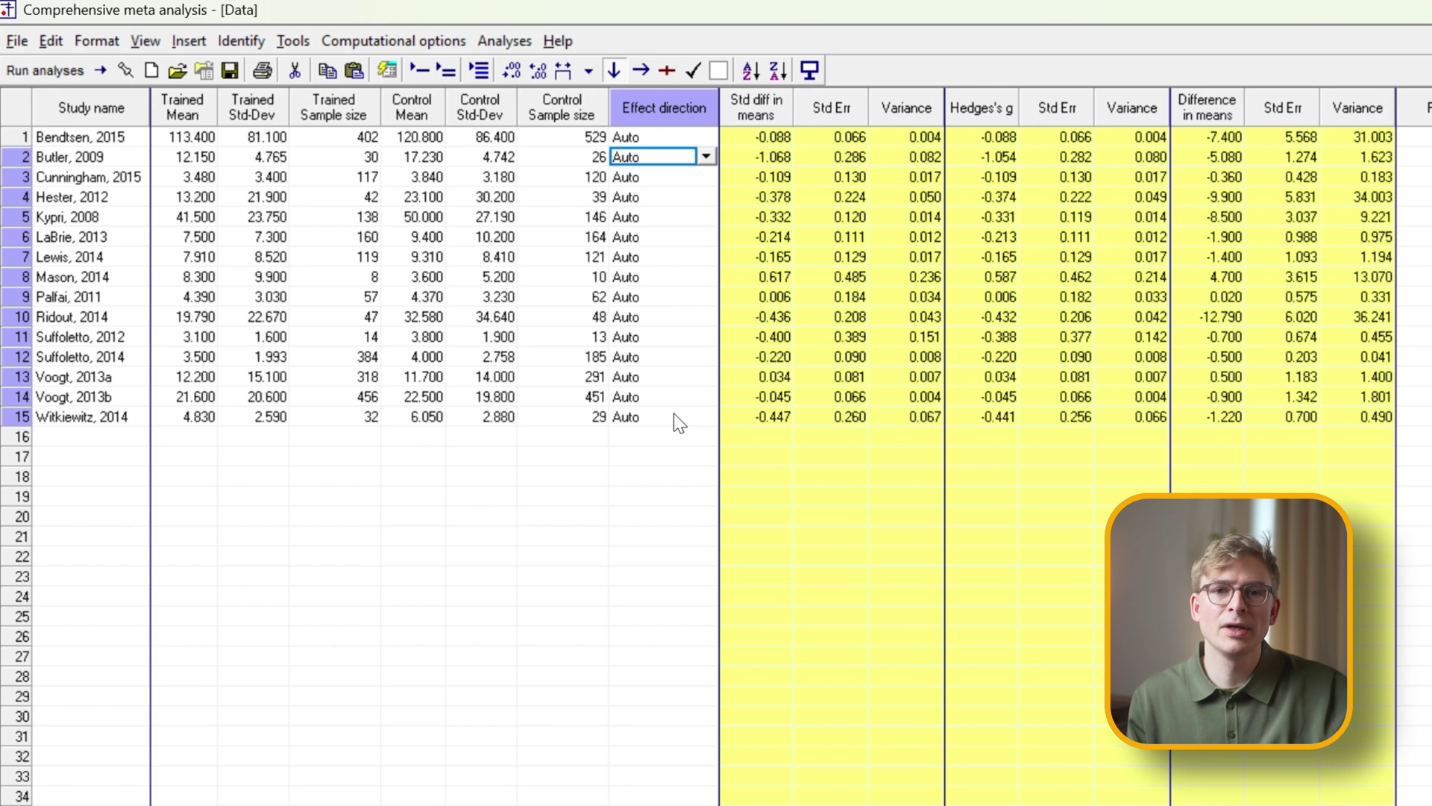
pyautogui.click(660, 357)
pyautogui.click(660, 454)
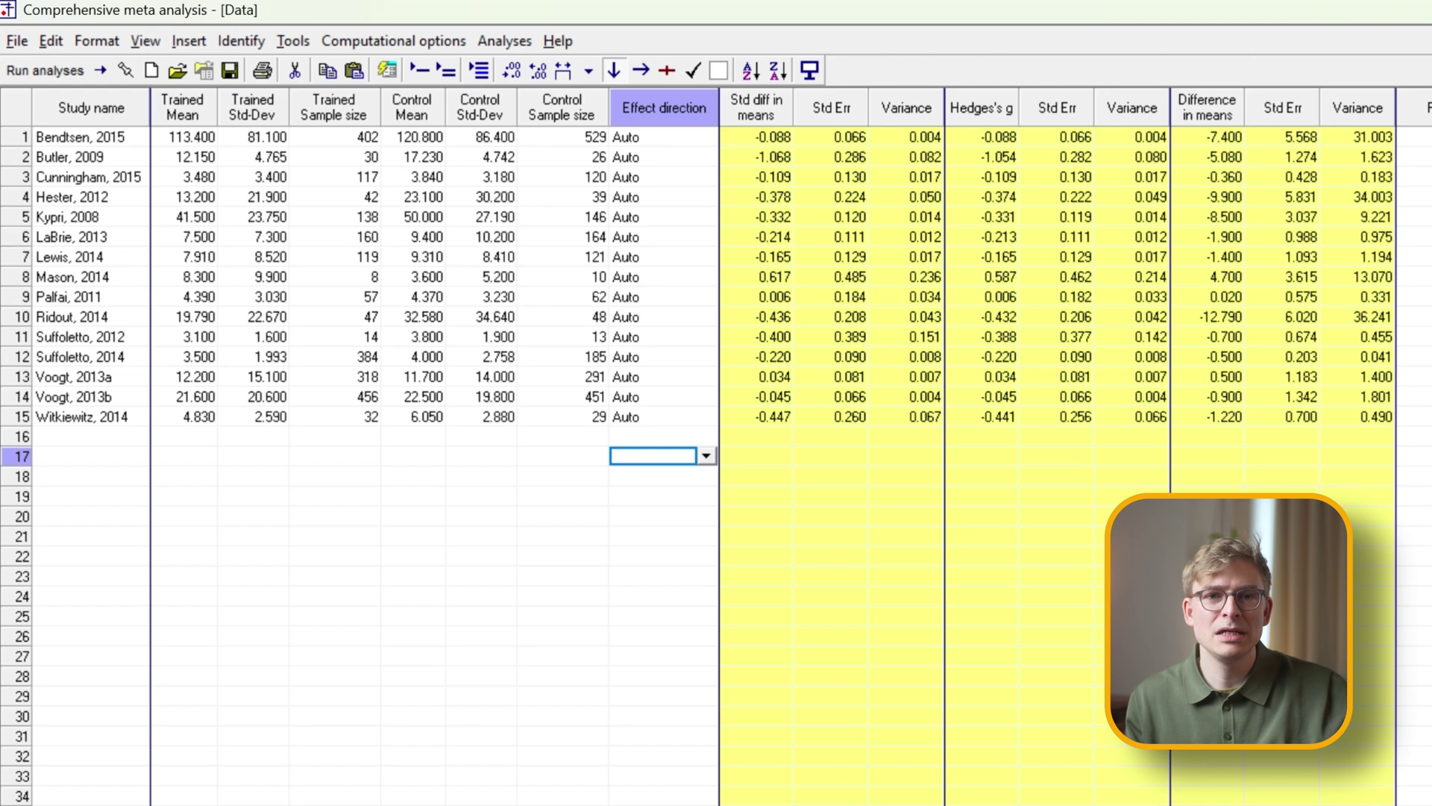
pyautogui.press('Right')
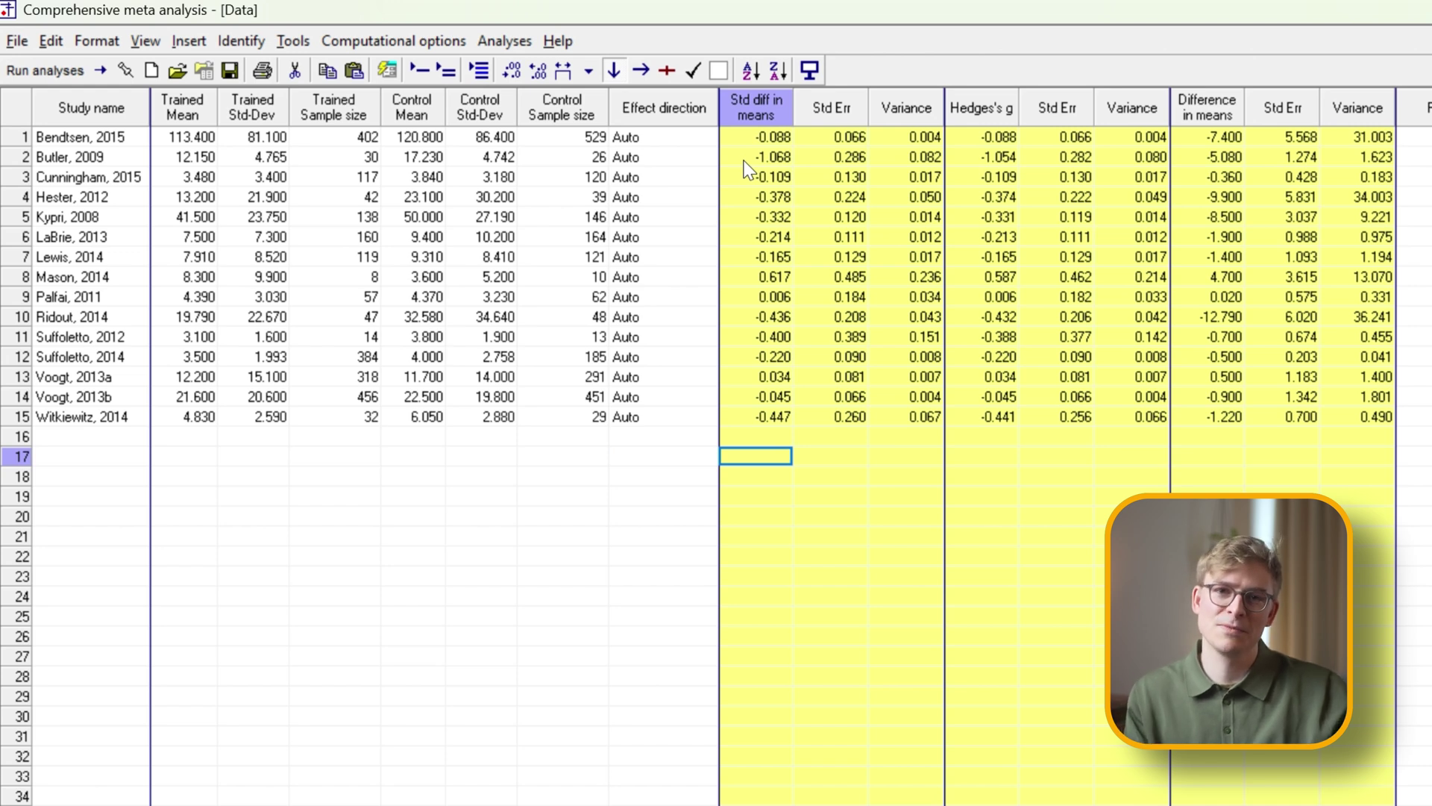
# Step: Customize the computed effect size display to use Hedges's g as the primary index and hide Std diff in means and Difference in means
pyautogui.click(761, 178)
pyautogui.rightClick(764, 179)
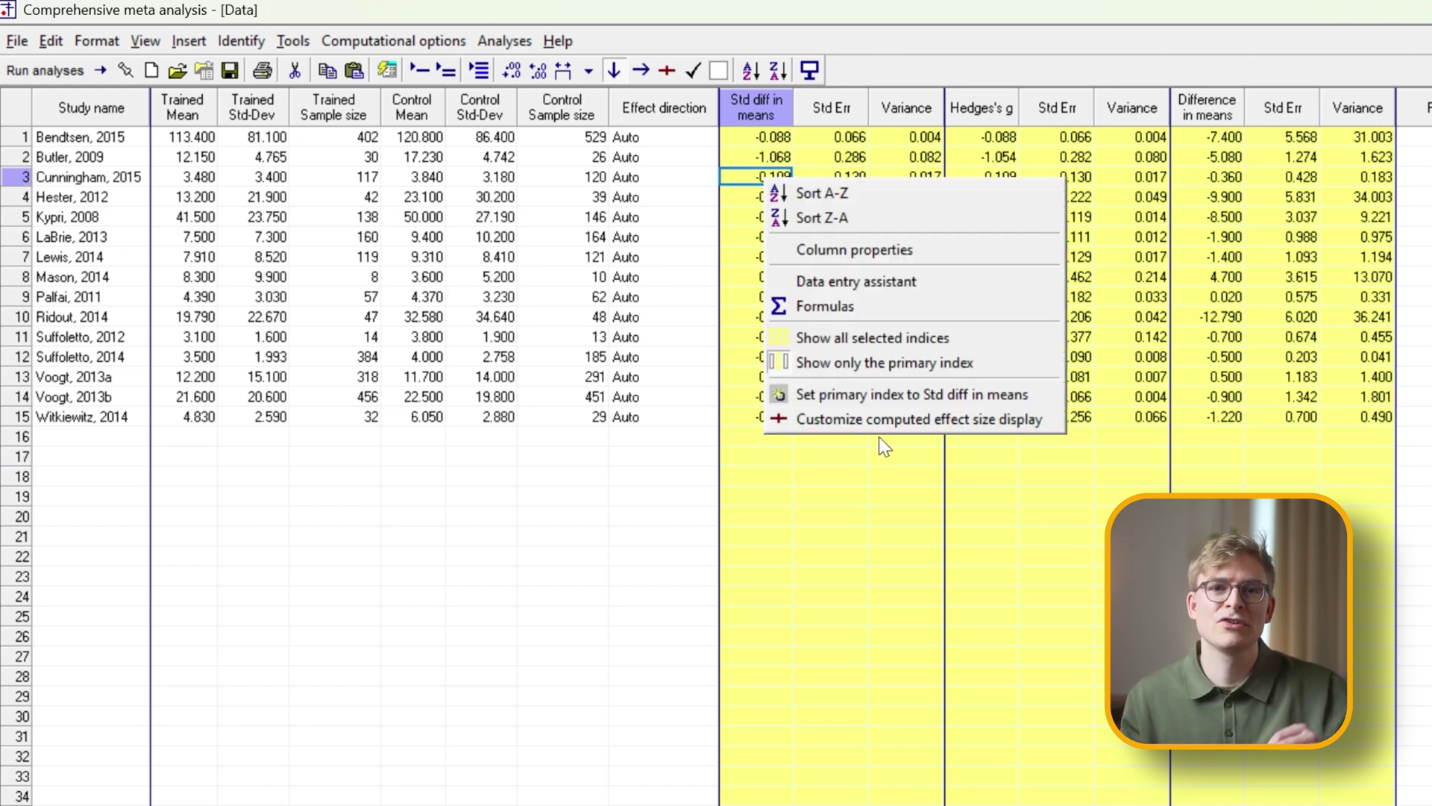
pyautogui.click(919, 419)
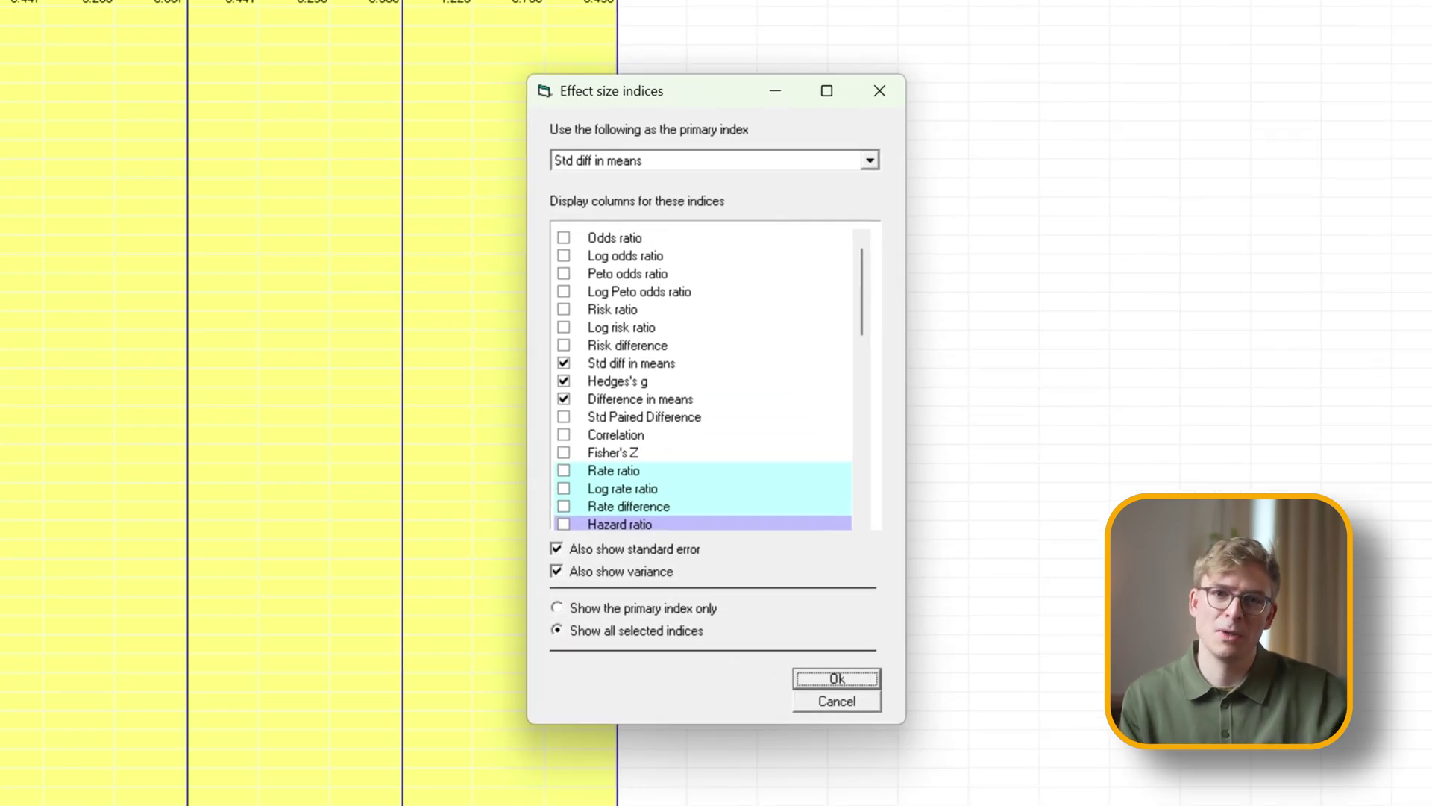
pyautogui.click(765, 163)
pyautogui.click(616, 198)
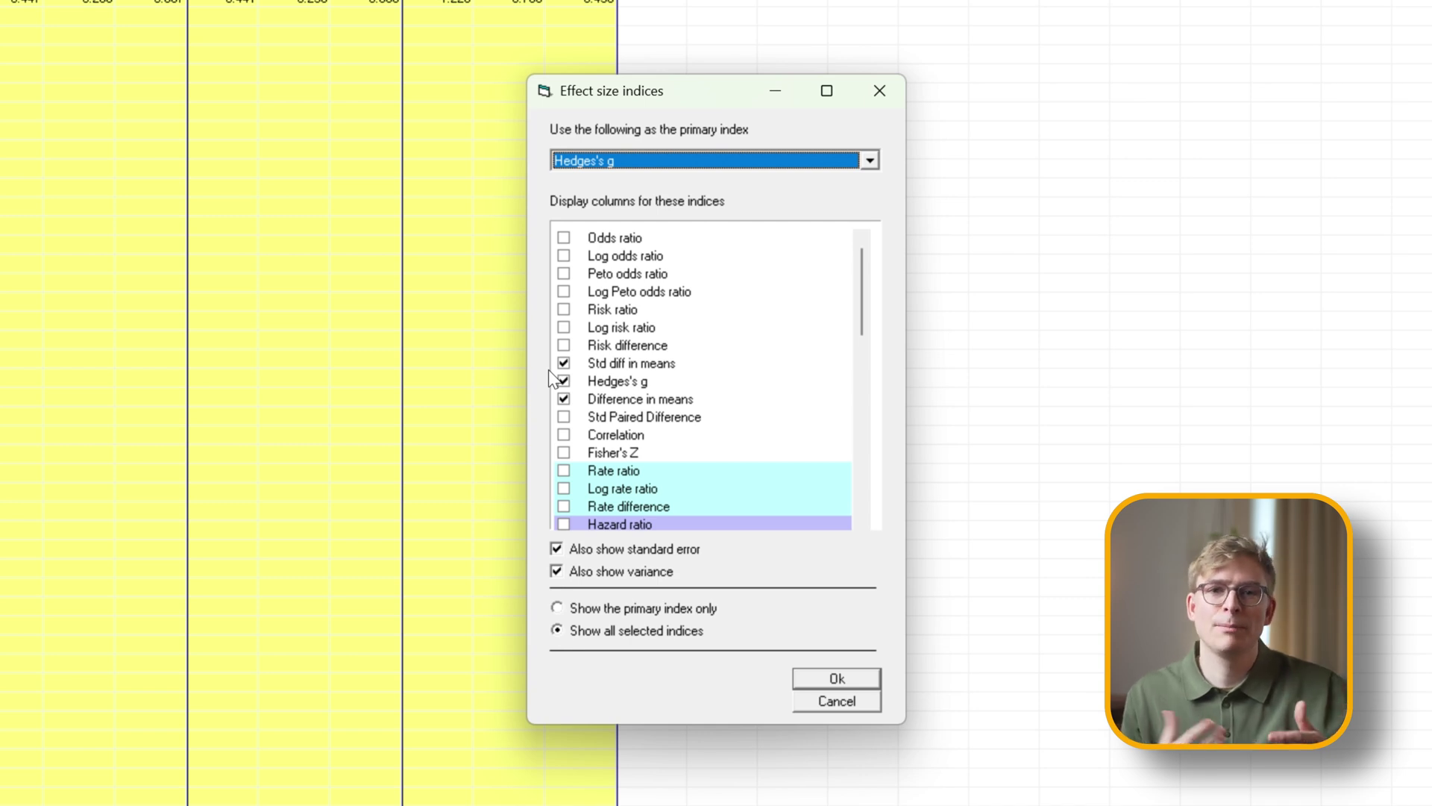
pyautogui.click(563, 363)
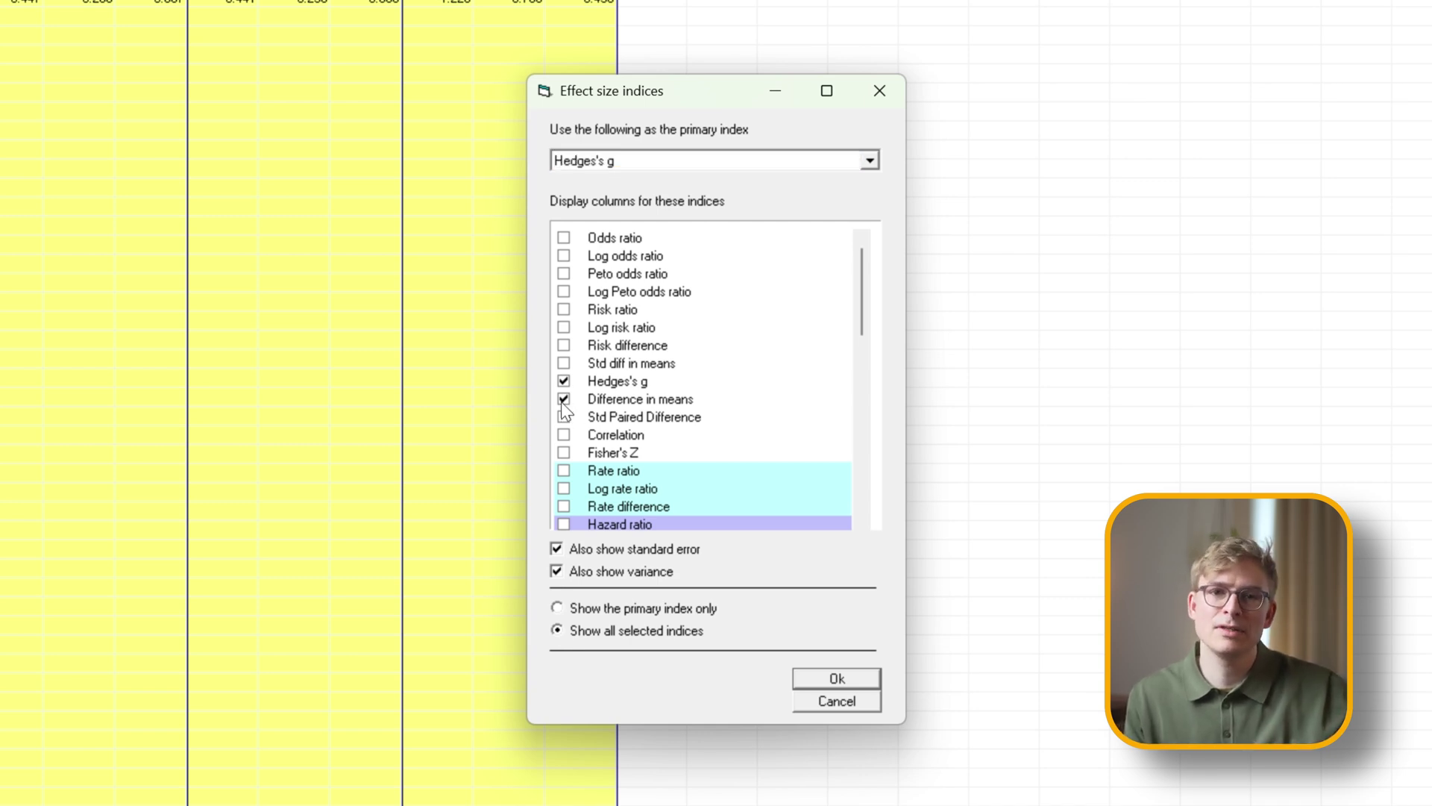
pyautogui.click(563, 400)
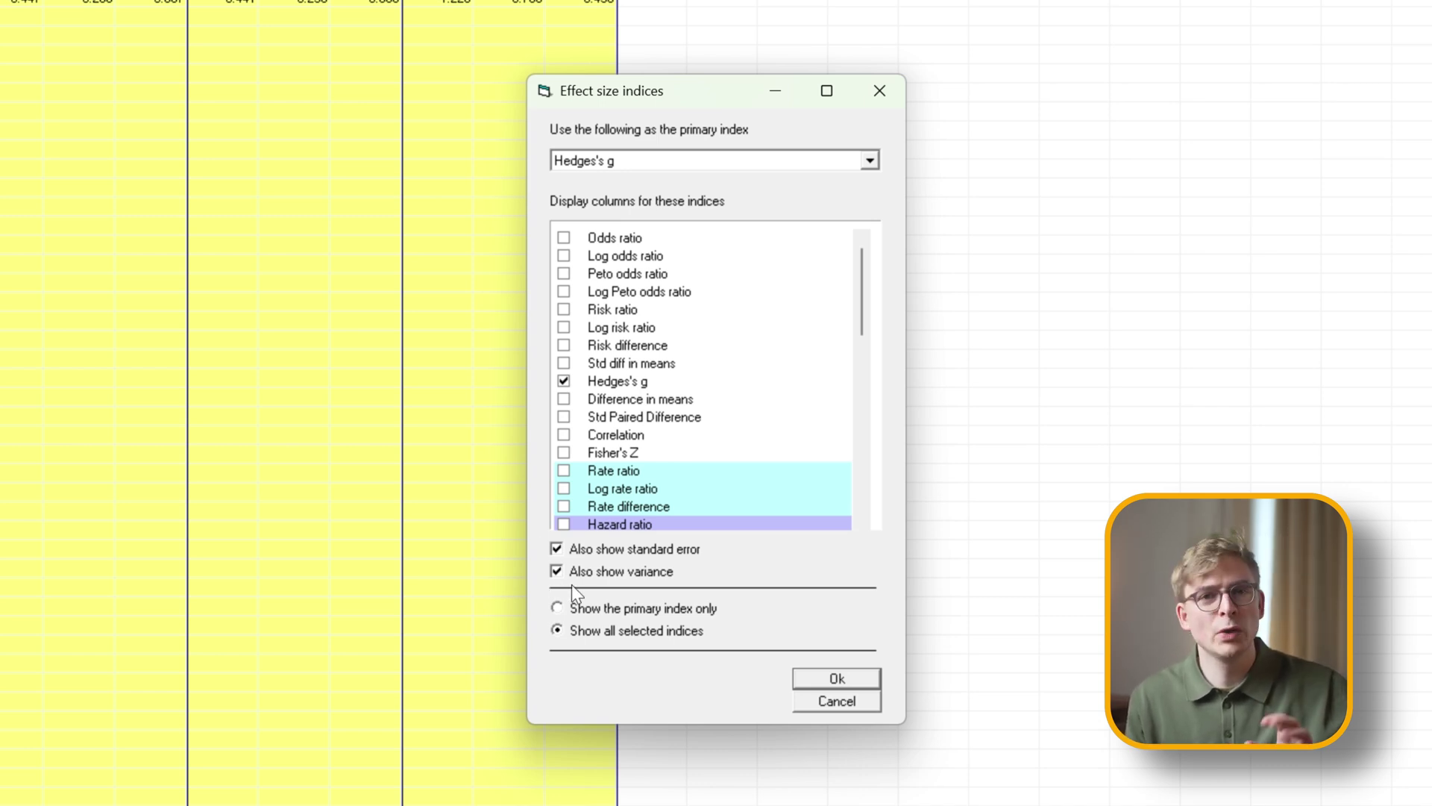
pyautogui.click(828, 680)
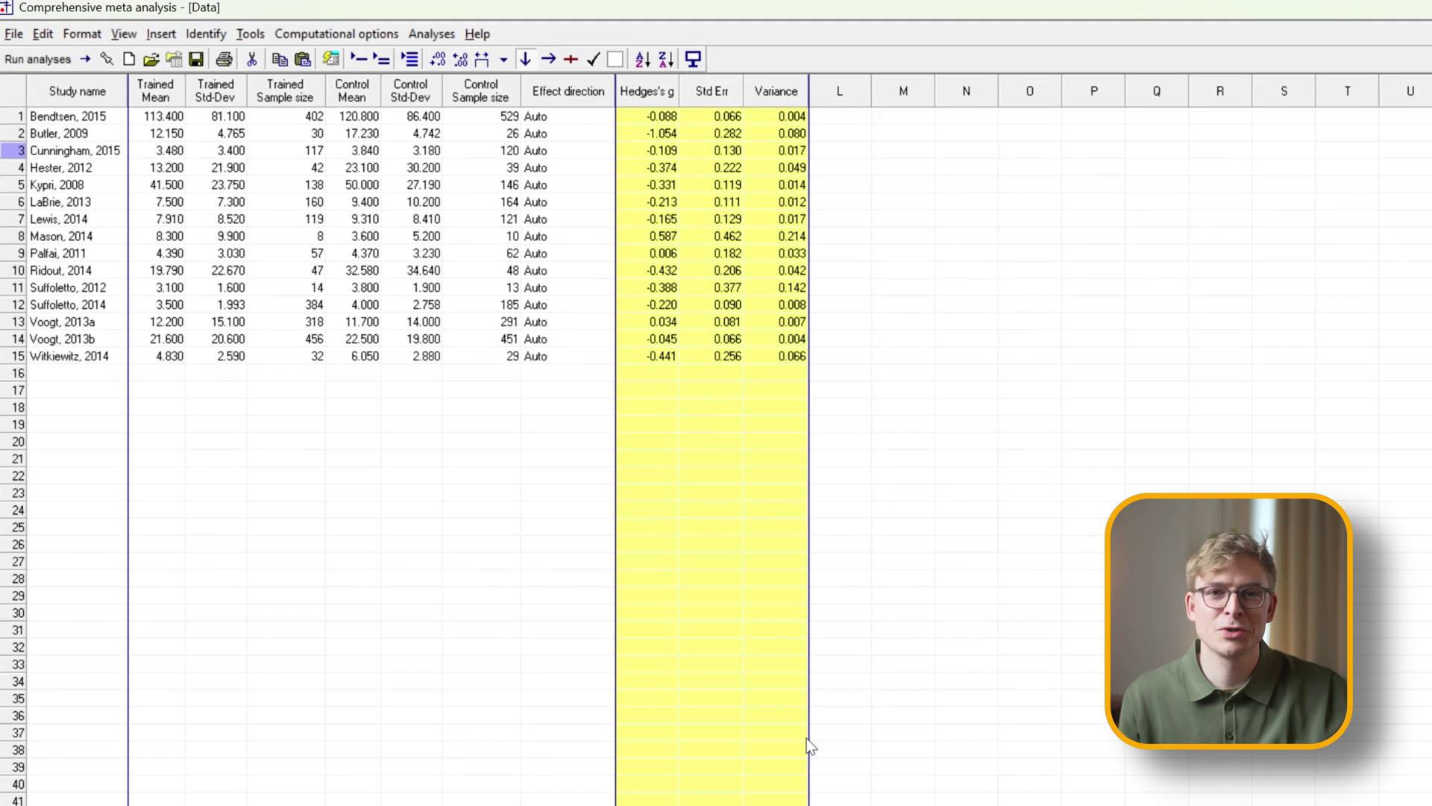
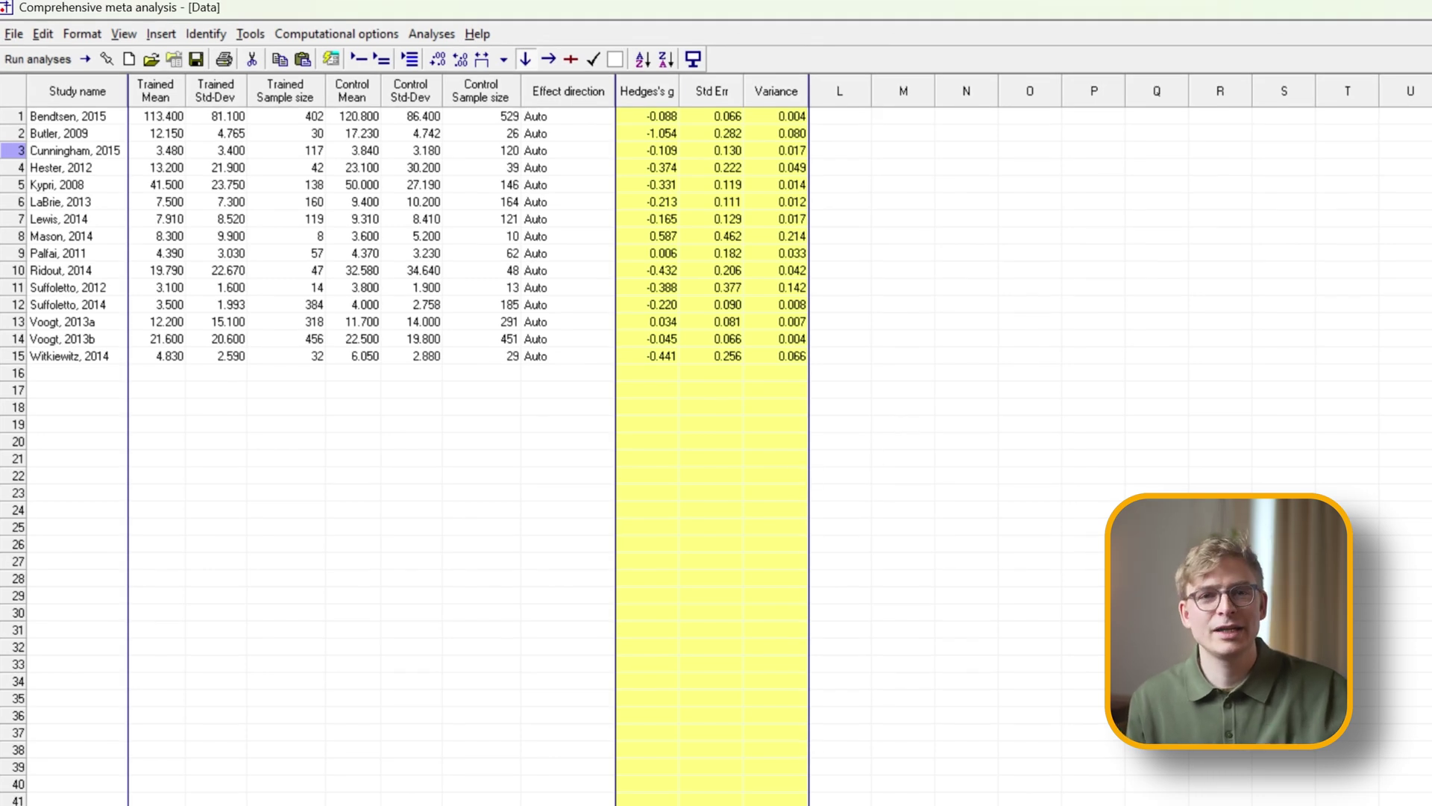
# Step: Save the data file
pyautogui.click(14, 34)
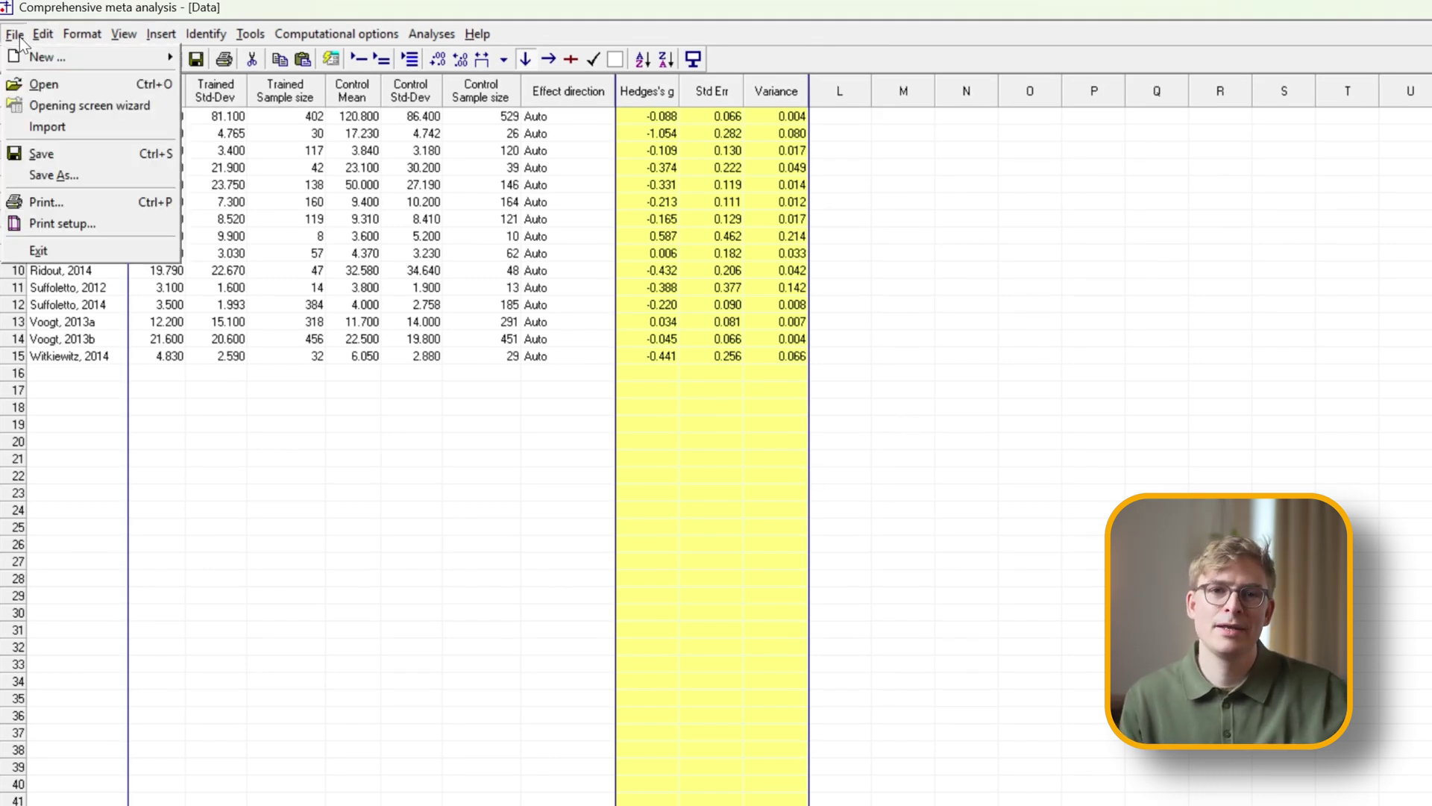
pyautogui.click(41, 154)
pyautogui.click(958, 373)
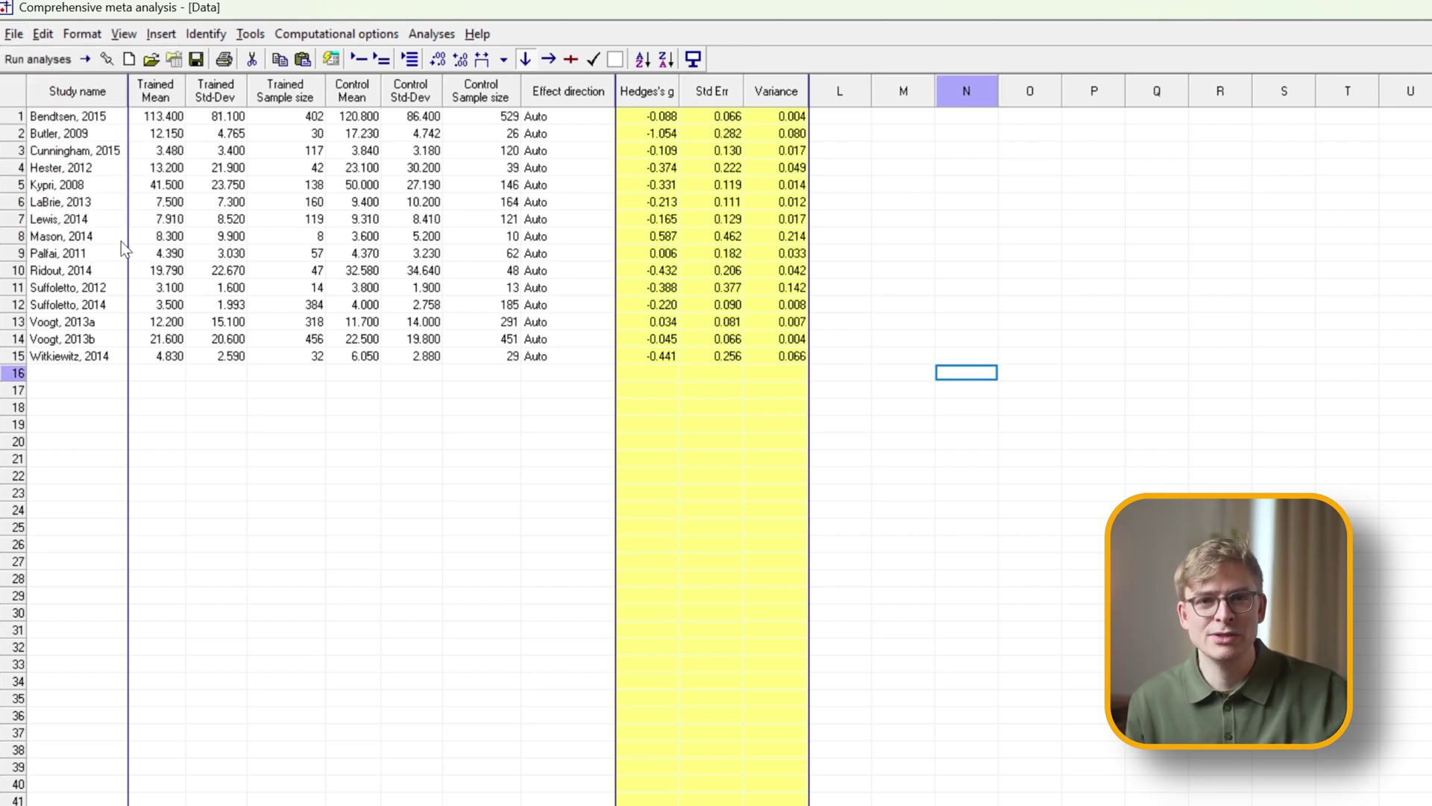
# Step: Run the analyses and display the results for the random-effects model
pyautogui.click(36, 59)
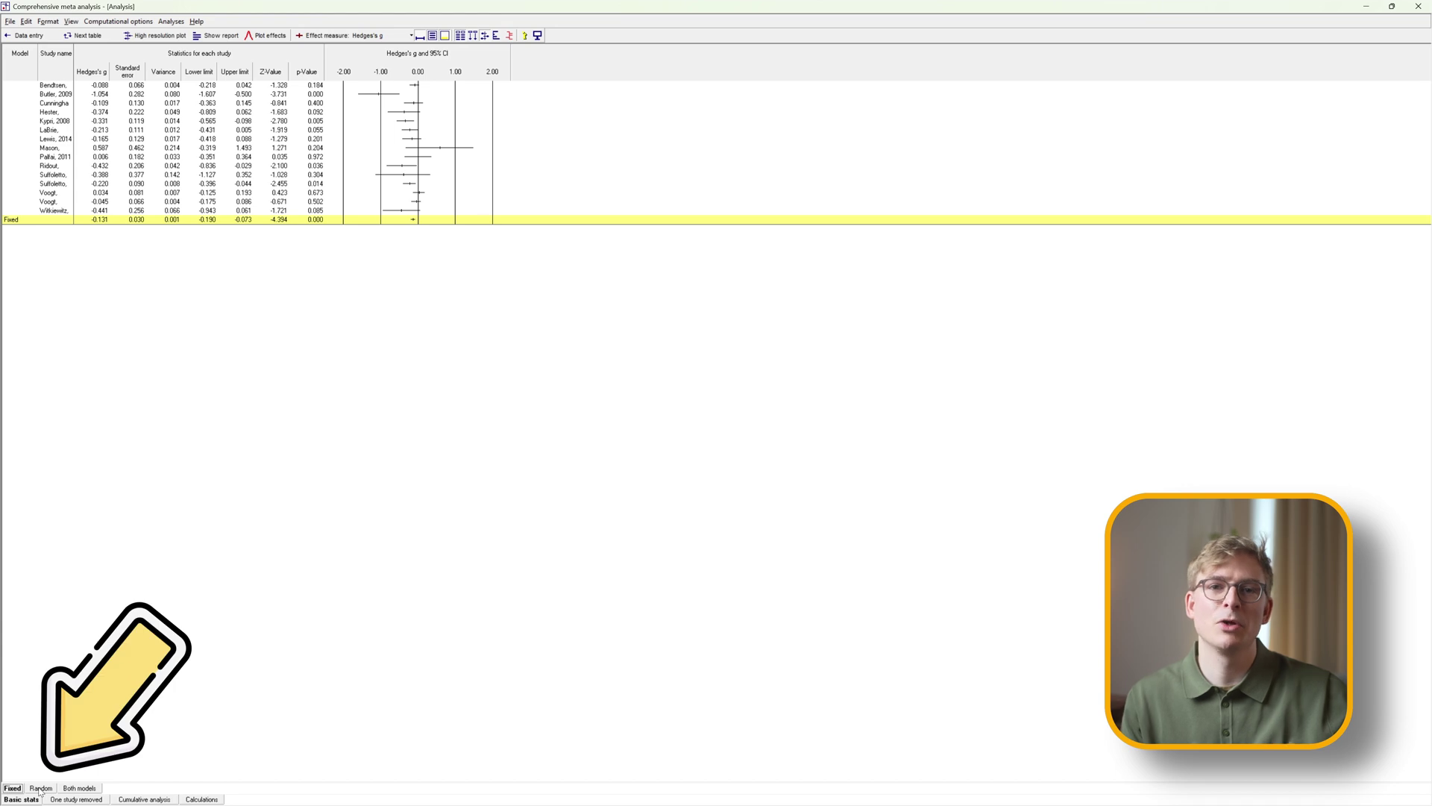
pyautogui.click(40, 788)
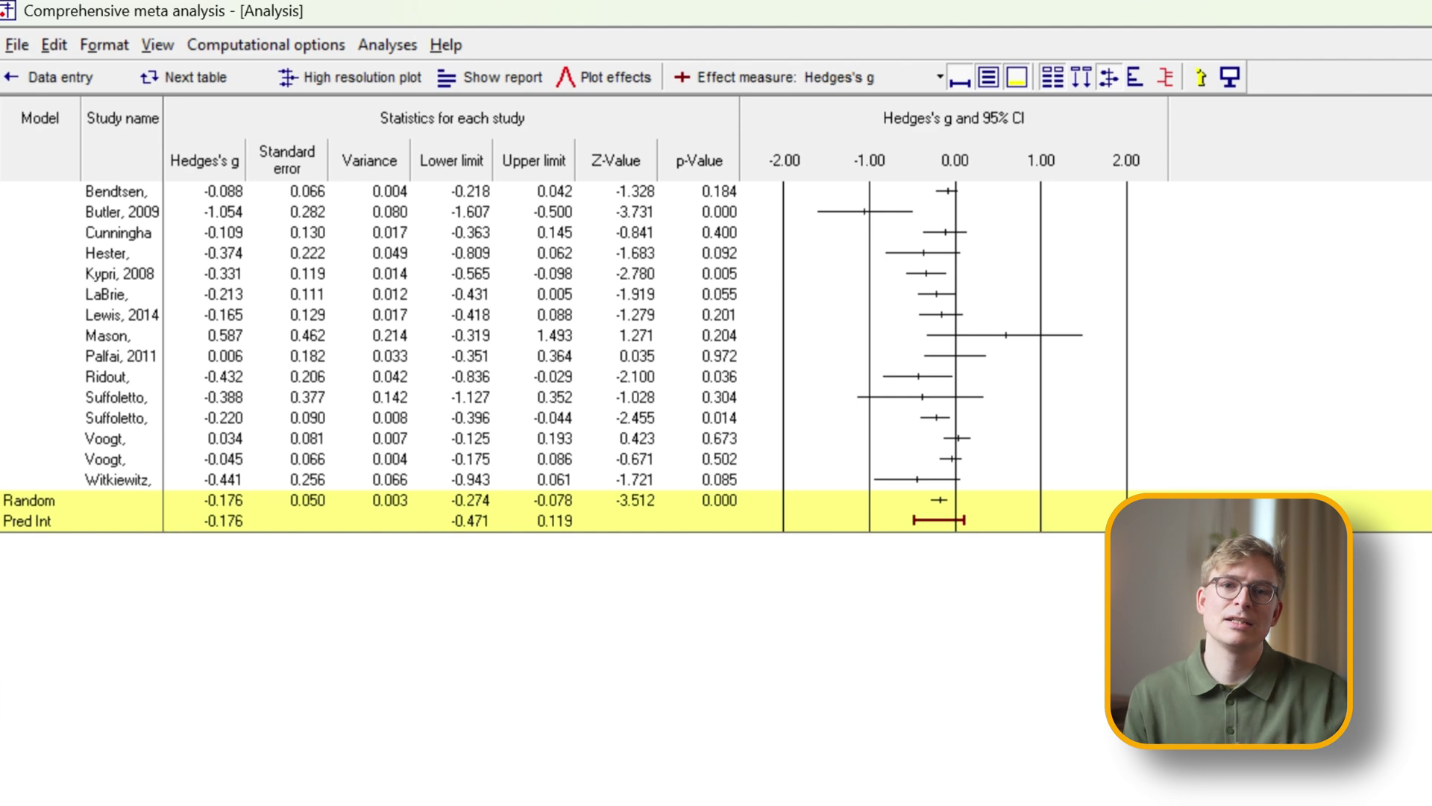
# Step: Change the forest plot scale to -1 to +1 and set it back to -2 to +2
pyautogui.rightClick(836, 228)
pyautogui.moveTo(940, 272)
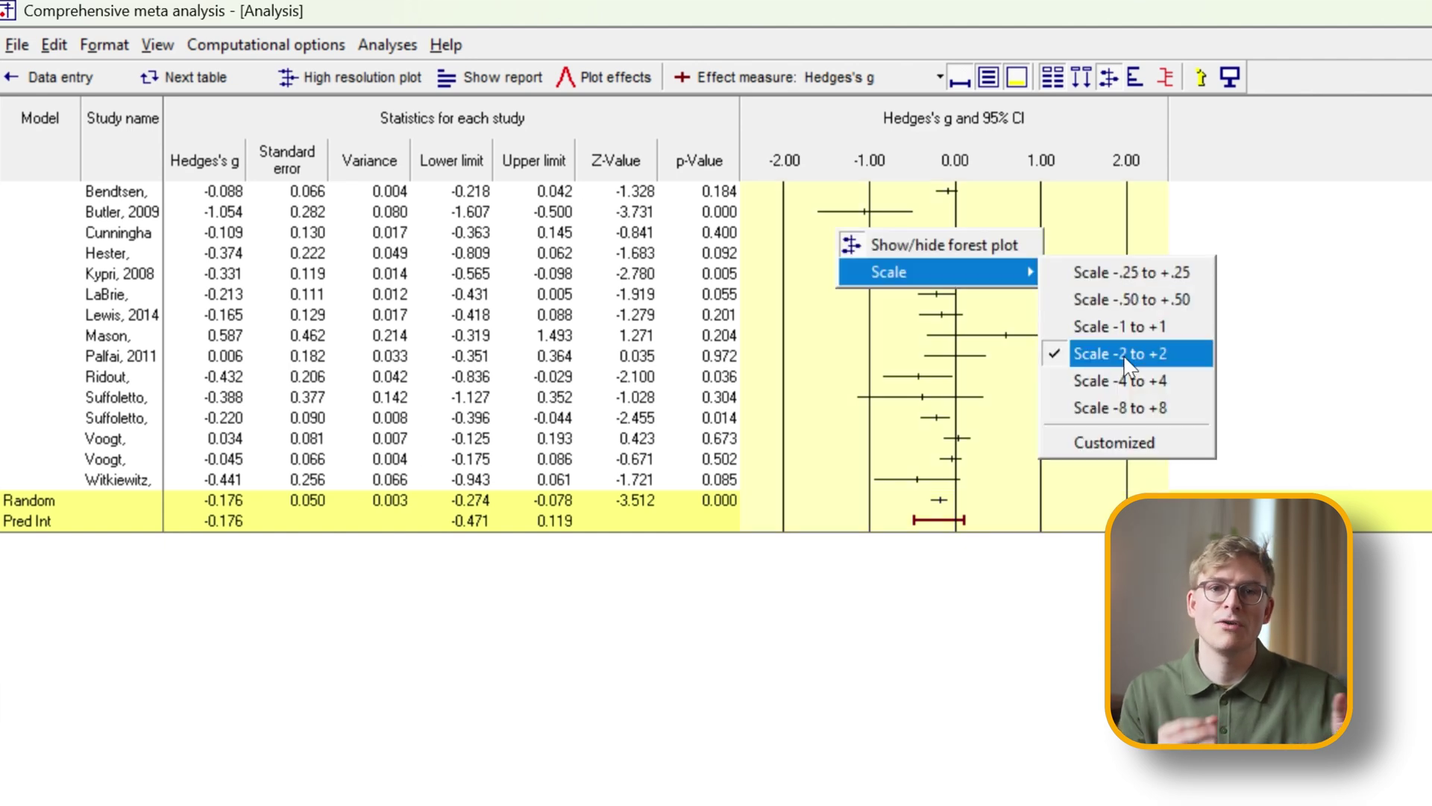
pyautogui.click(1119, 326)
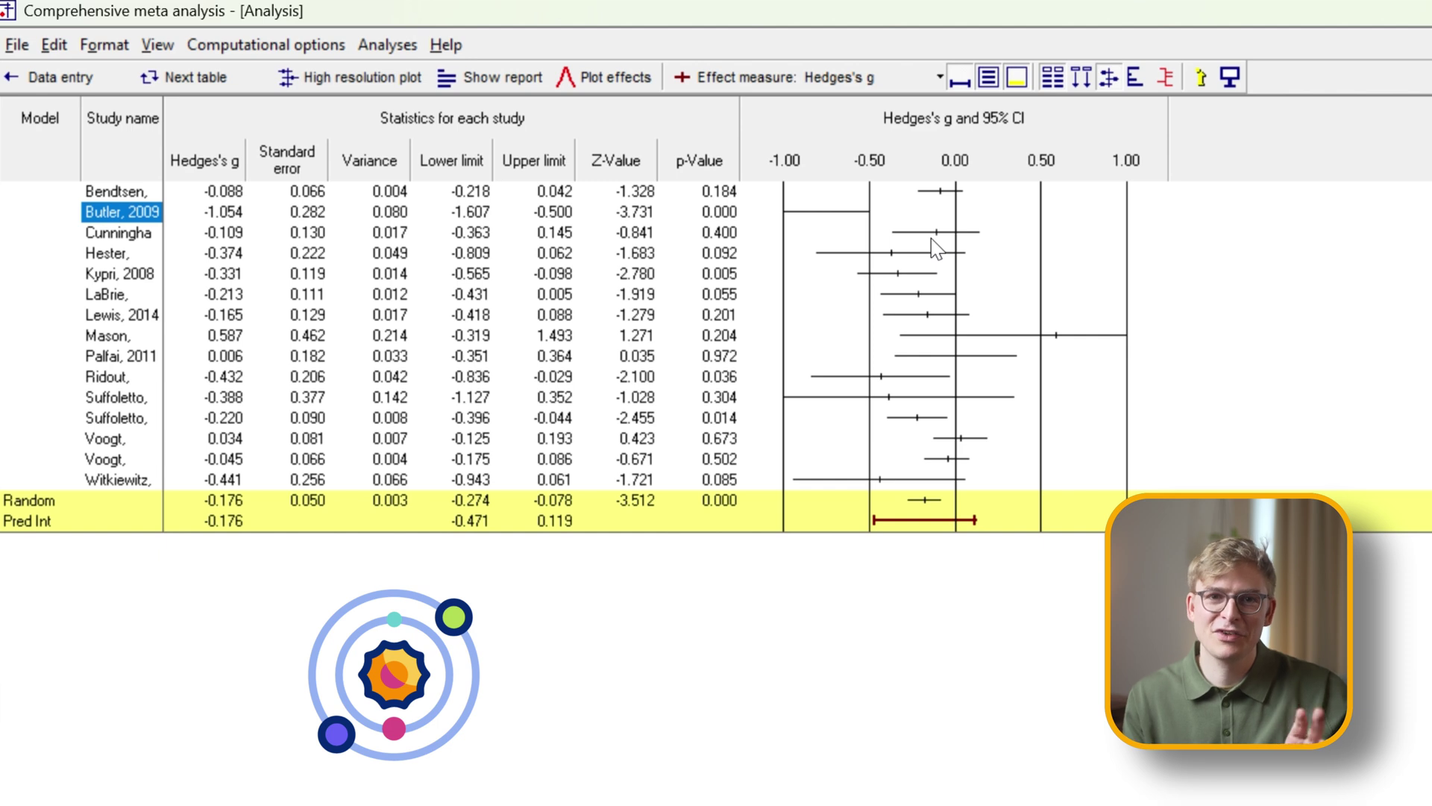
pyautogui.rightClick(877, 234)
pyautogui.moveTo(977, 276)
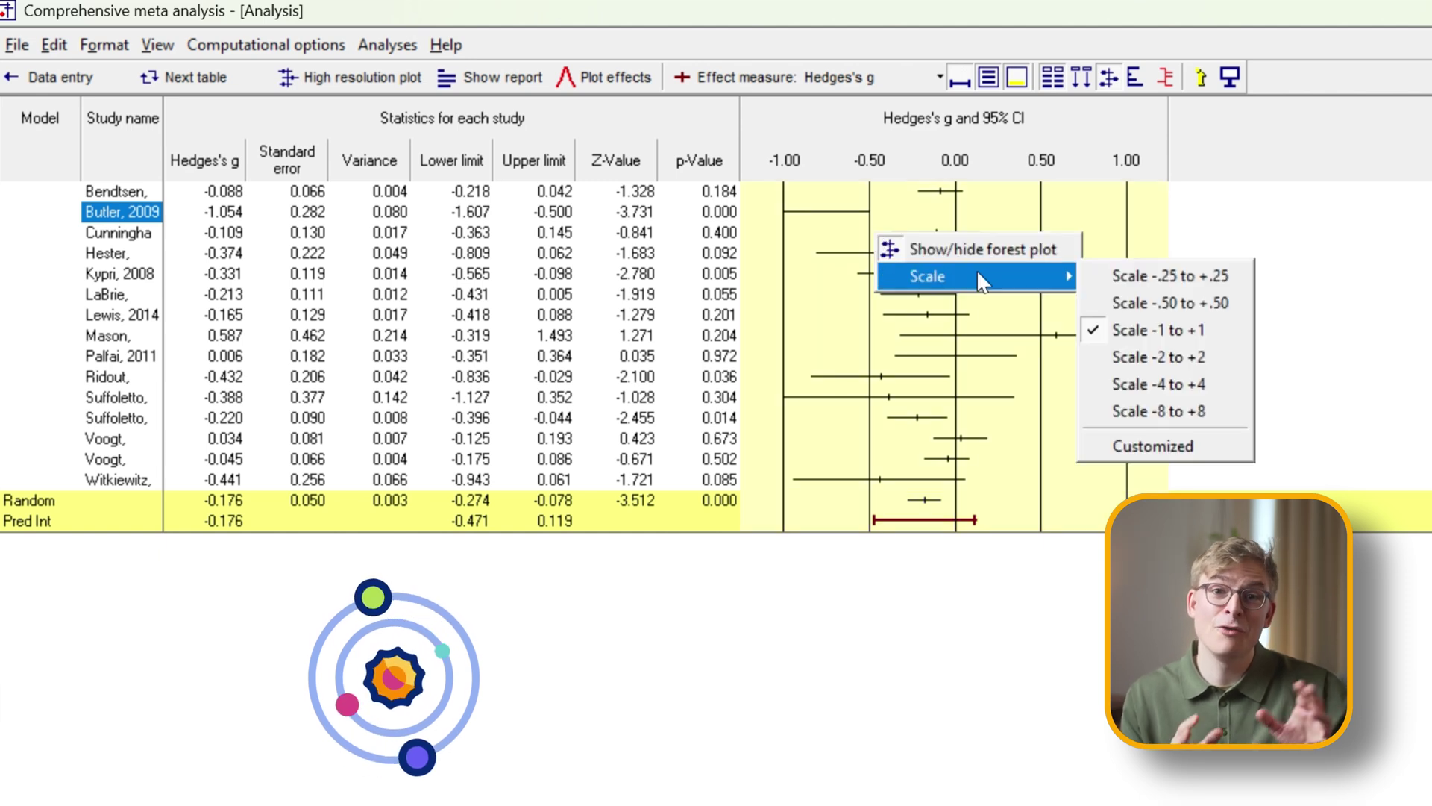
pyautogui.click(1153, 353)
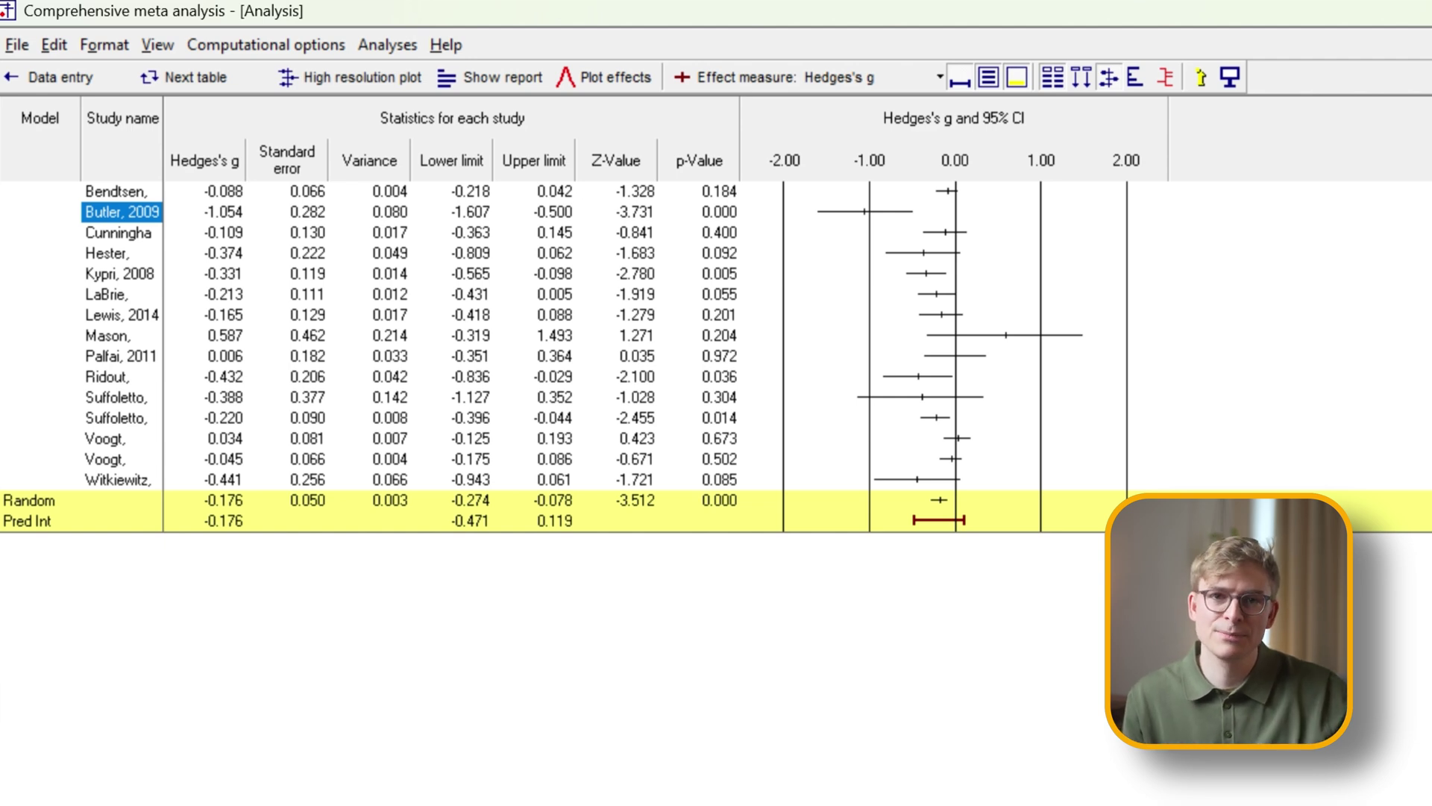
# Step: Sort the studies from low to high by Hedges's g
pyautogui.click(204, 164)
pyautogui.rightClick(206, 167)
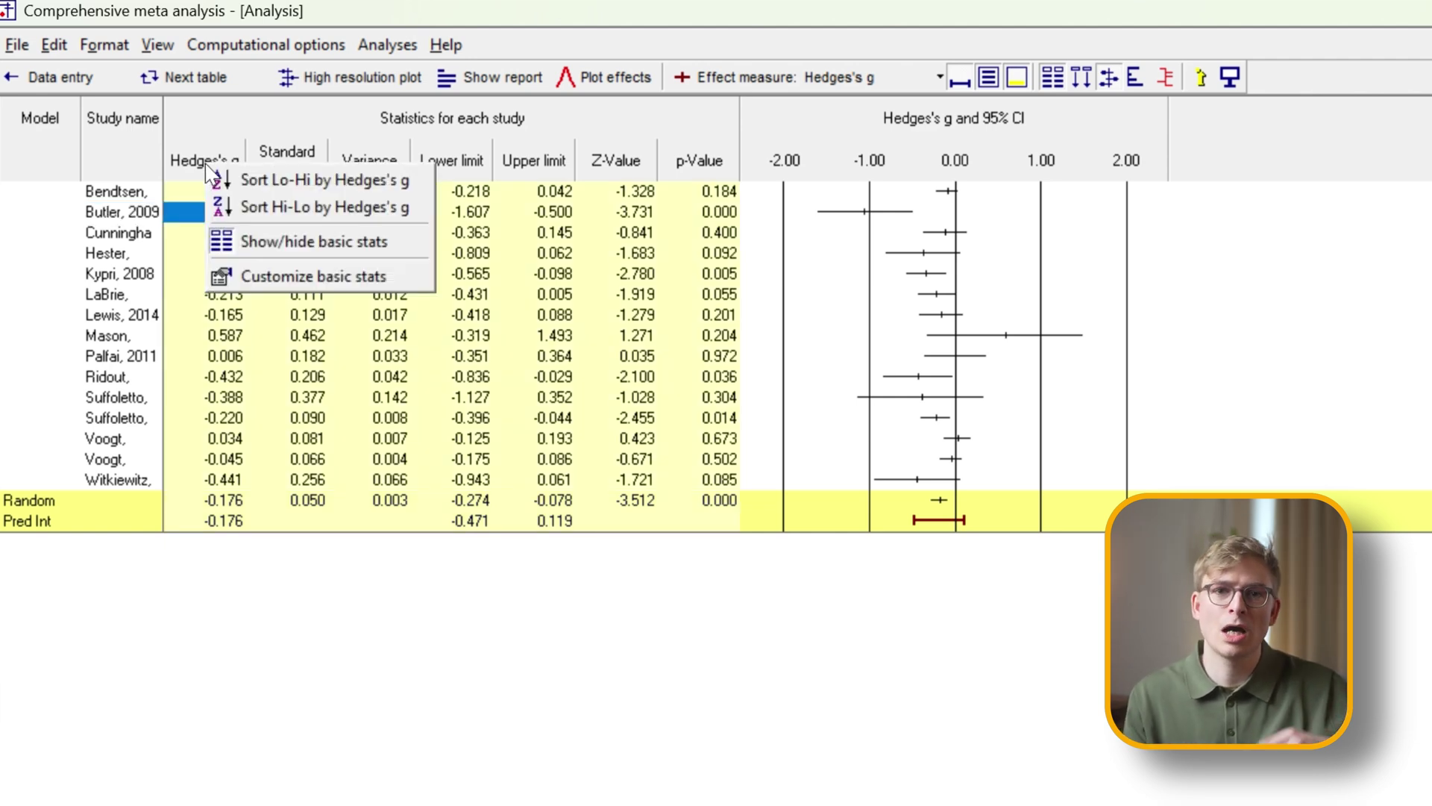
pyautogui.click(308, 188)
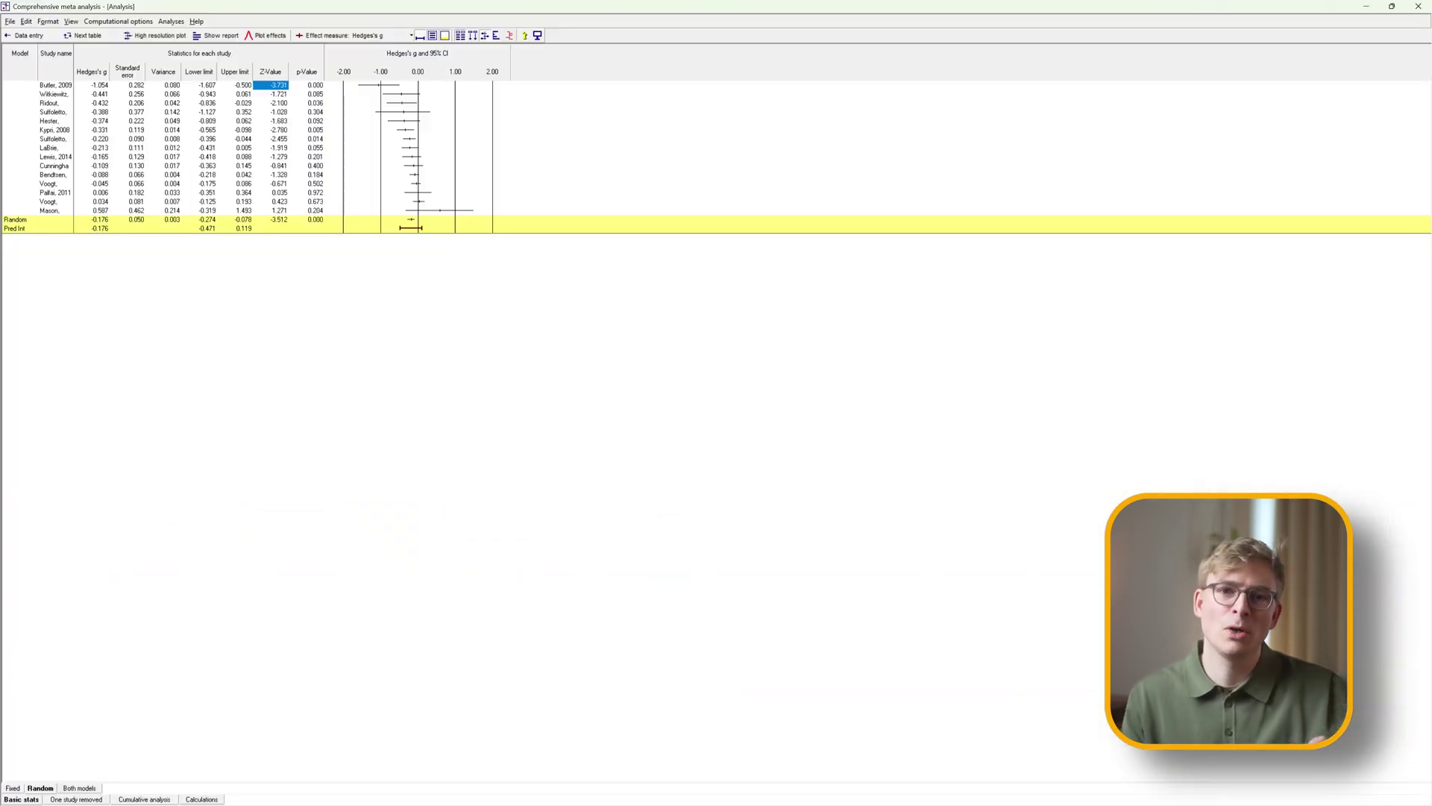
# Step: View the summary table comparing the fixed and random models, and return to the study table
pyautogui.click(83, 36)
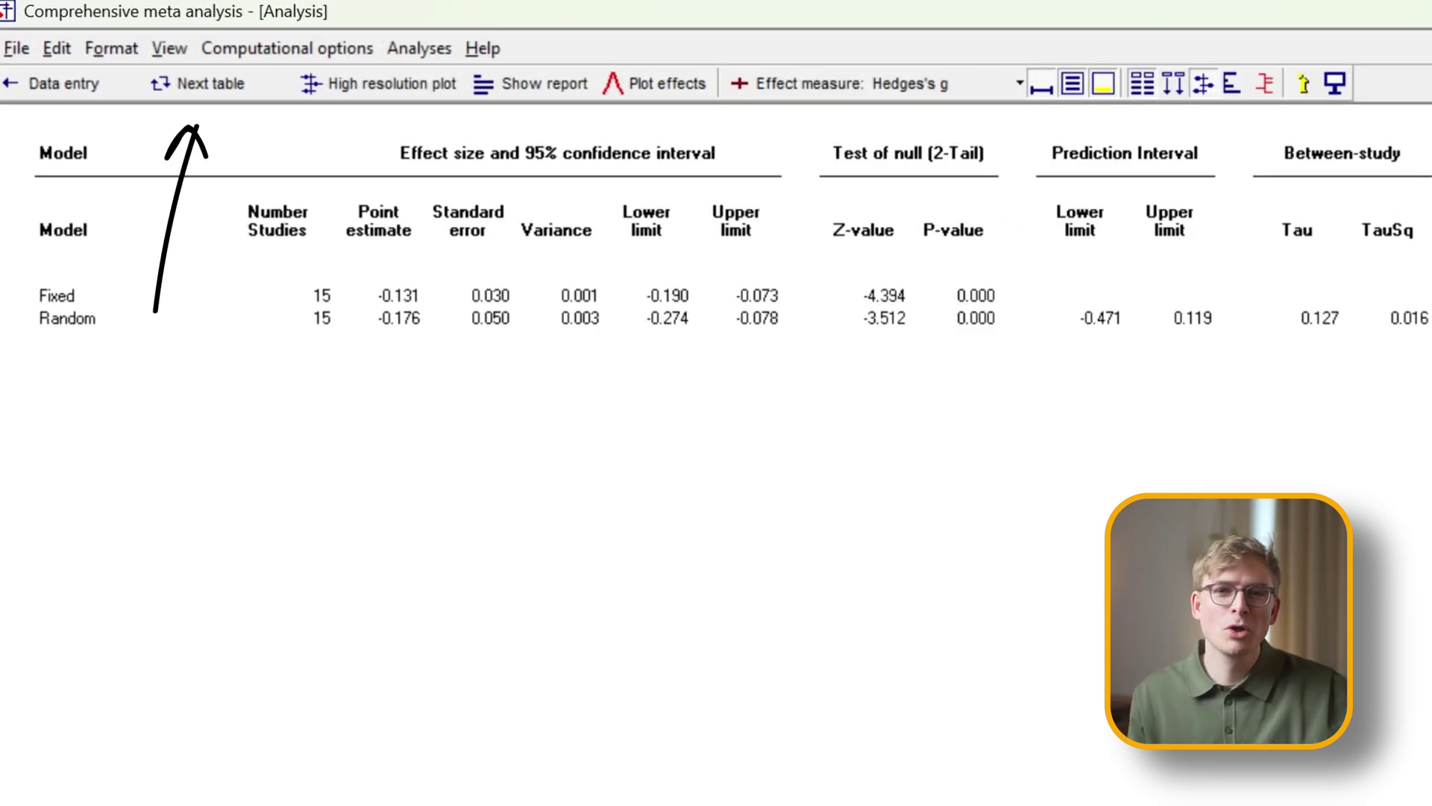
pyautogui.click(213, 85)
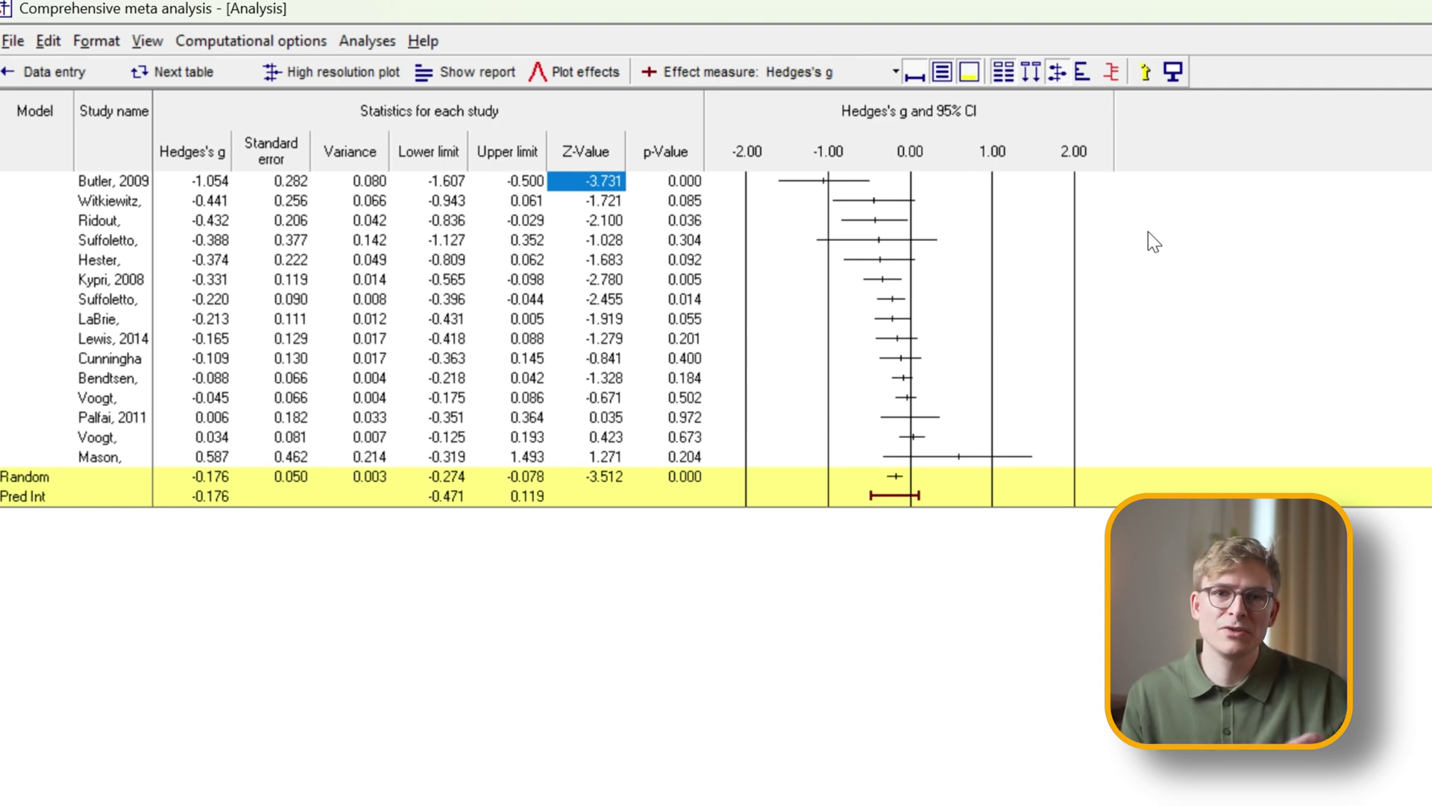
# Step: Show the relative weights column beside the forest plot with its bars scaled relative to the maximum
pyautogui.click(1082, 75)
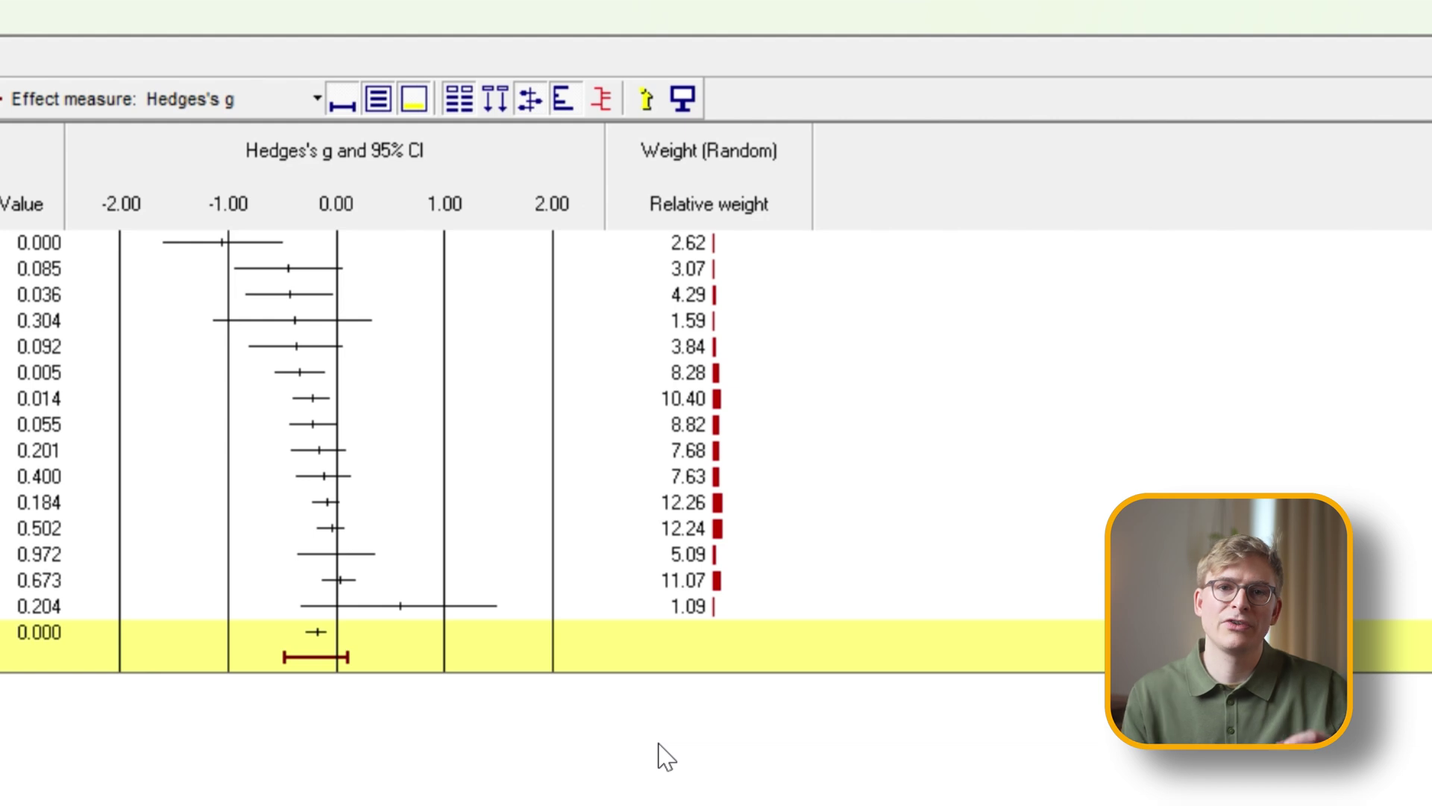
pyautogui.rightClick(724, 447)
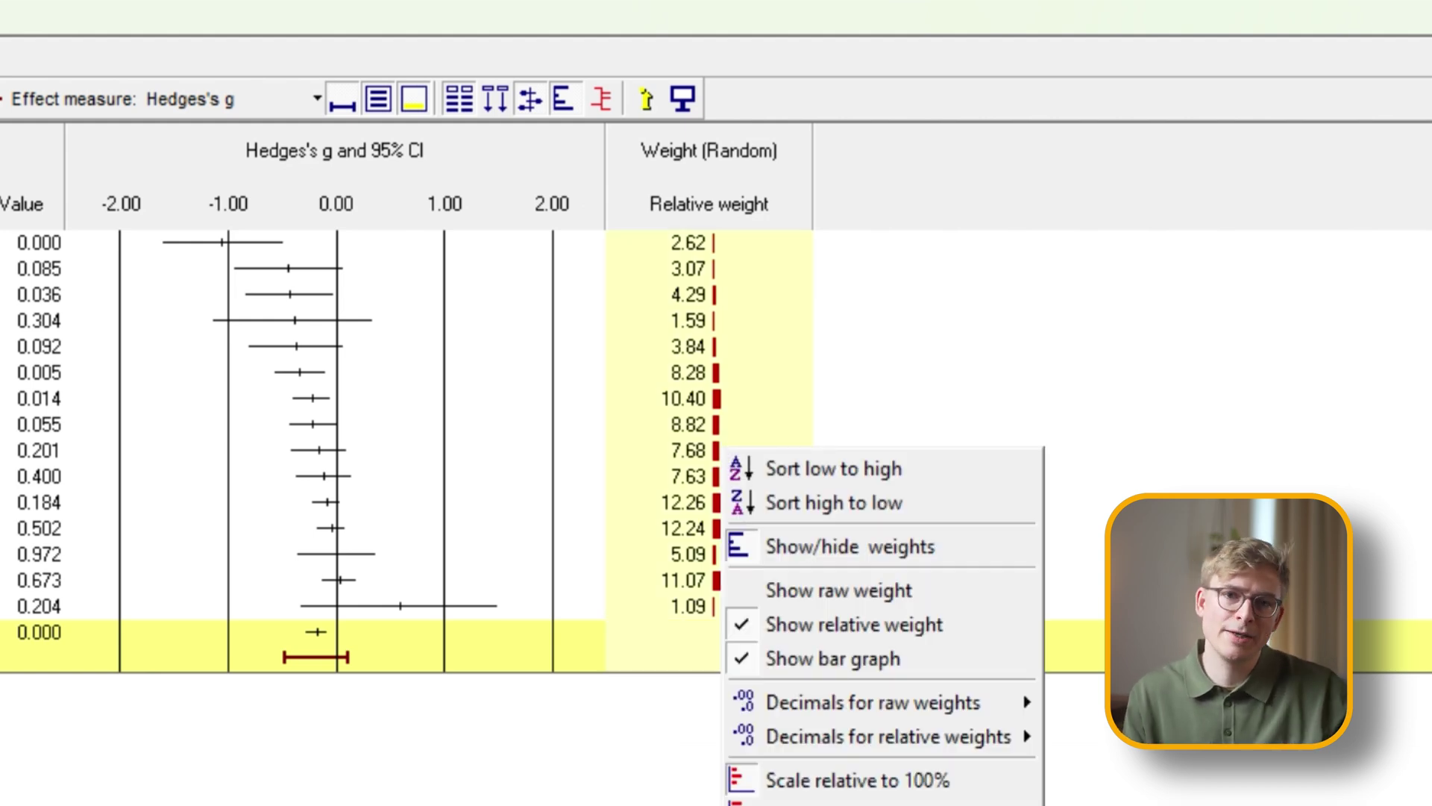
pyautogui.click(893, 789)
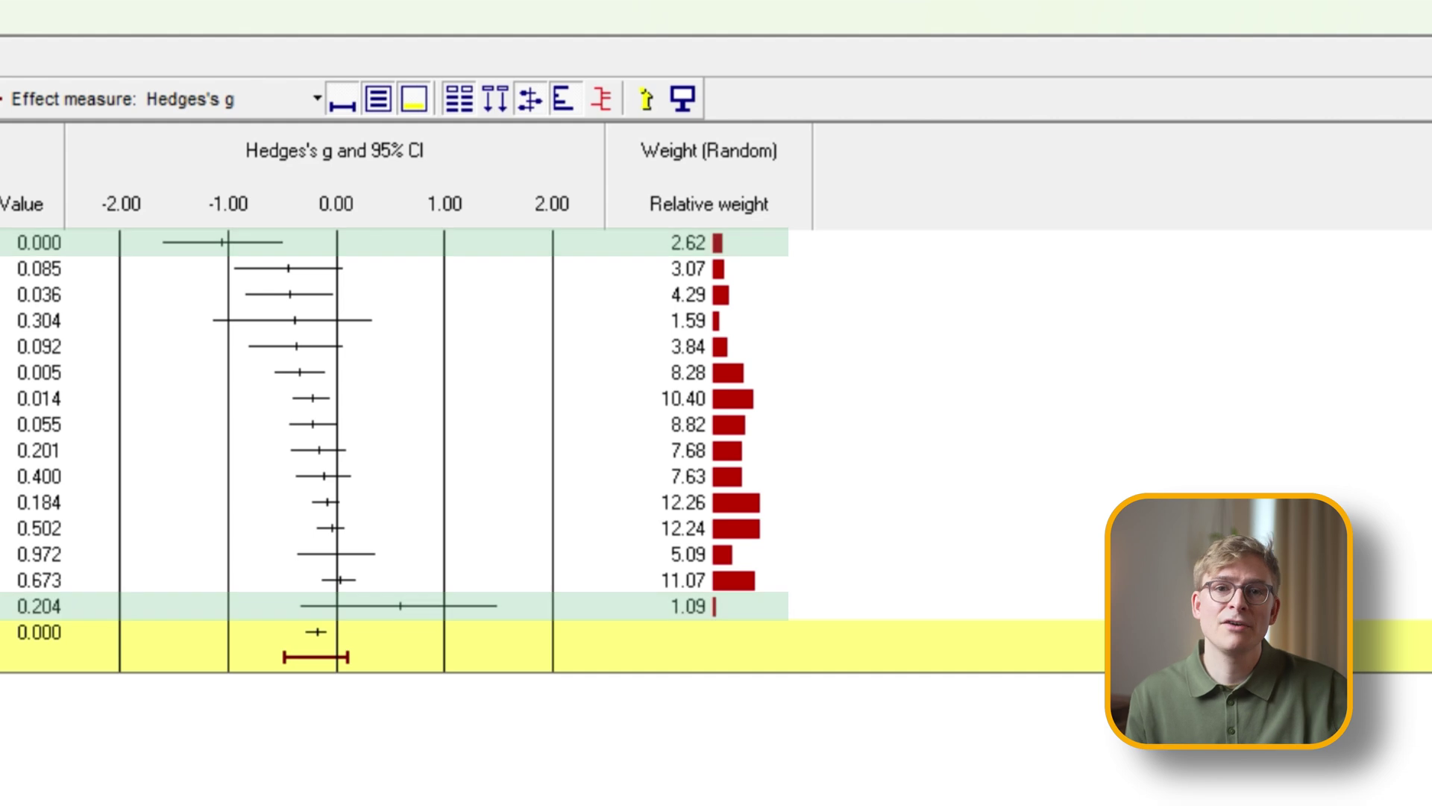
# Step: Scale the relative weight bars to 100% and back to the maximum, and hide the weights column
pyautogui.rightClick(755, 386)
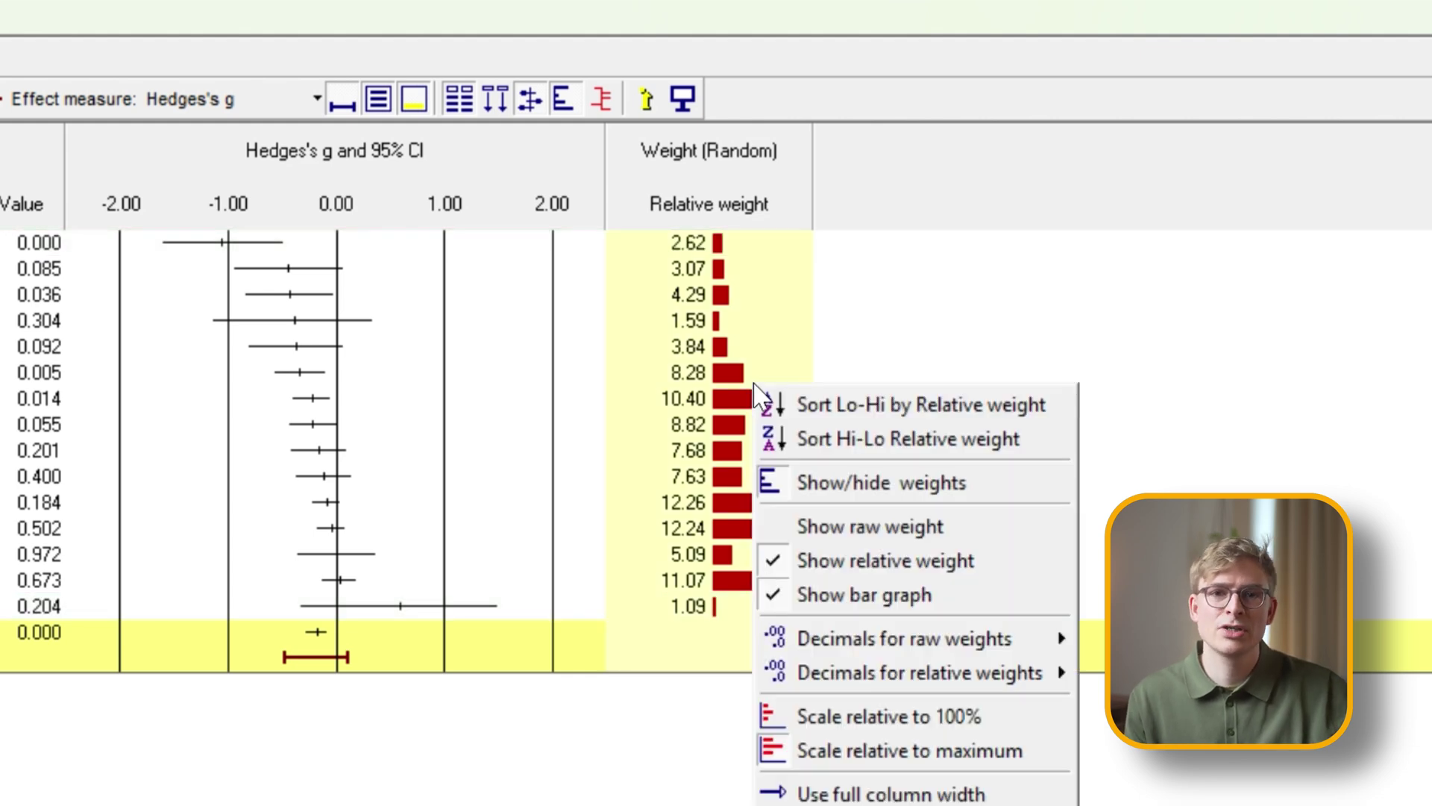
pyautogui.click(927, 721)
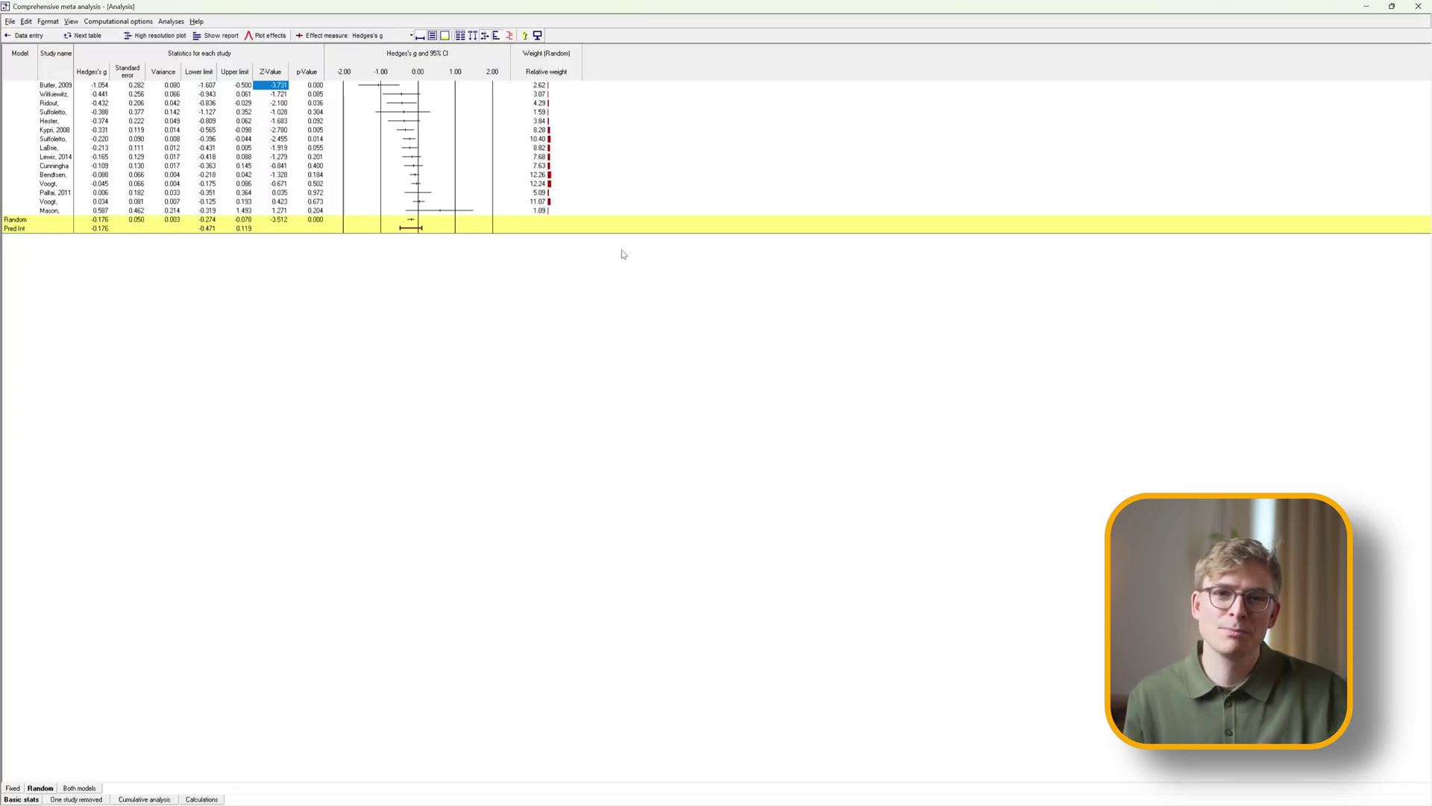
pyautogui.rightClick(558, 159)
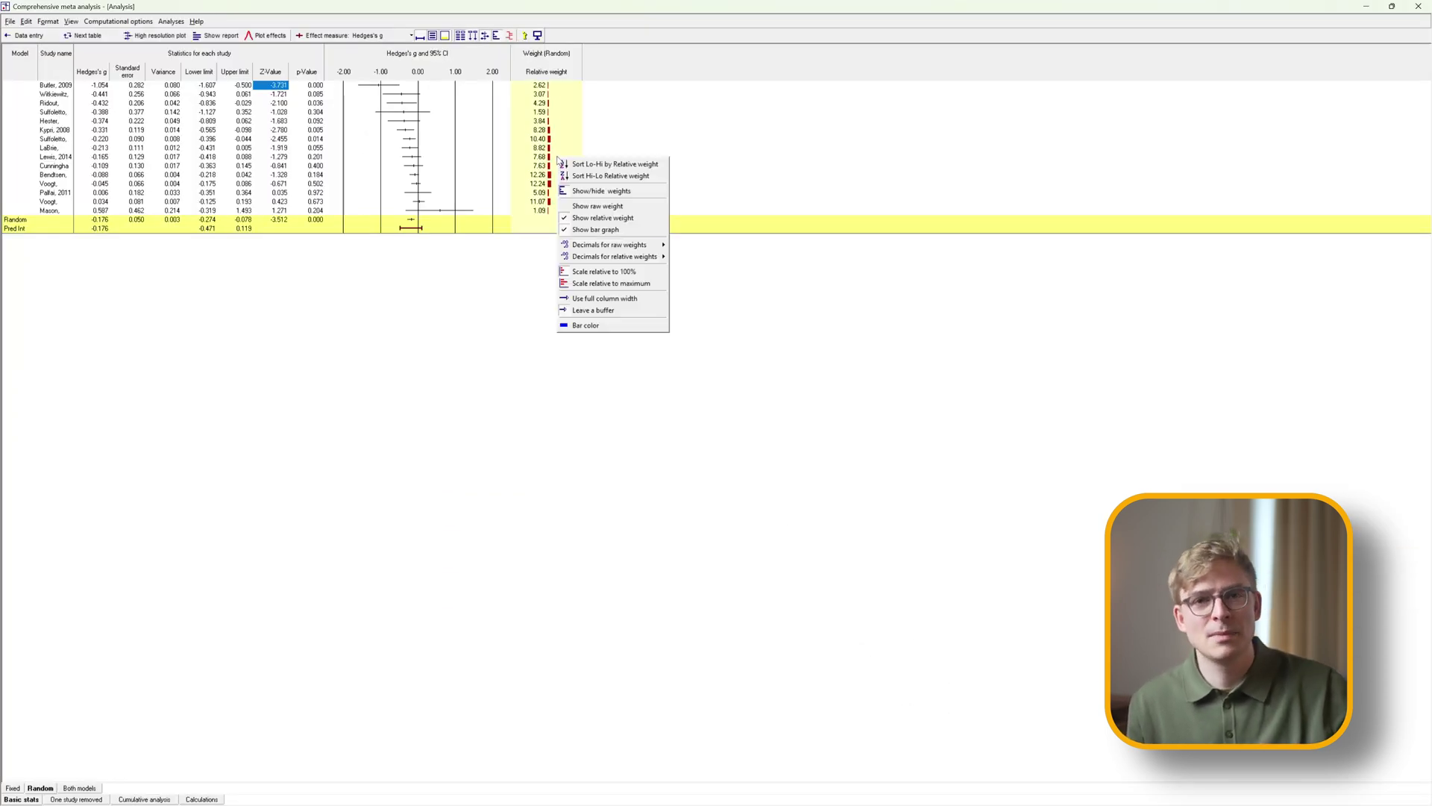
pyautogui.click(646, 274)
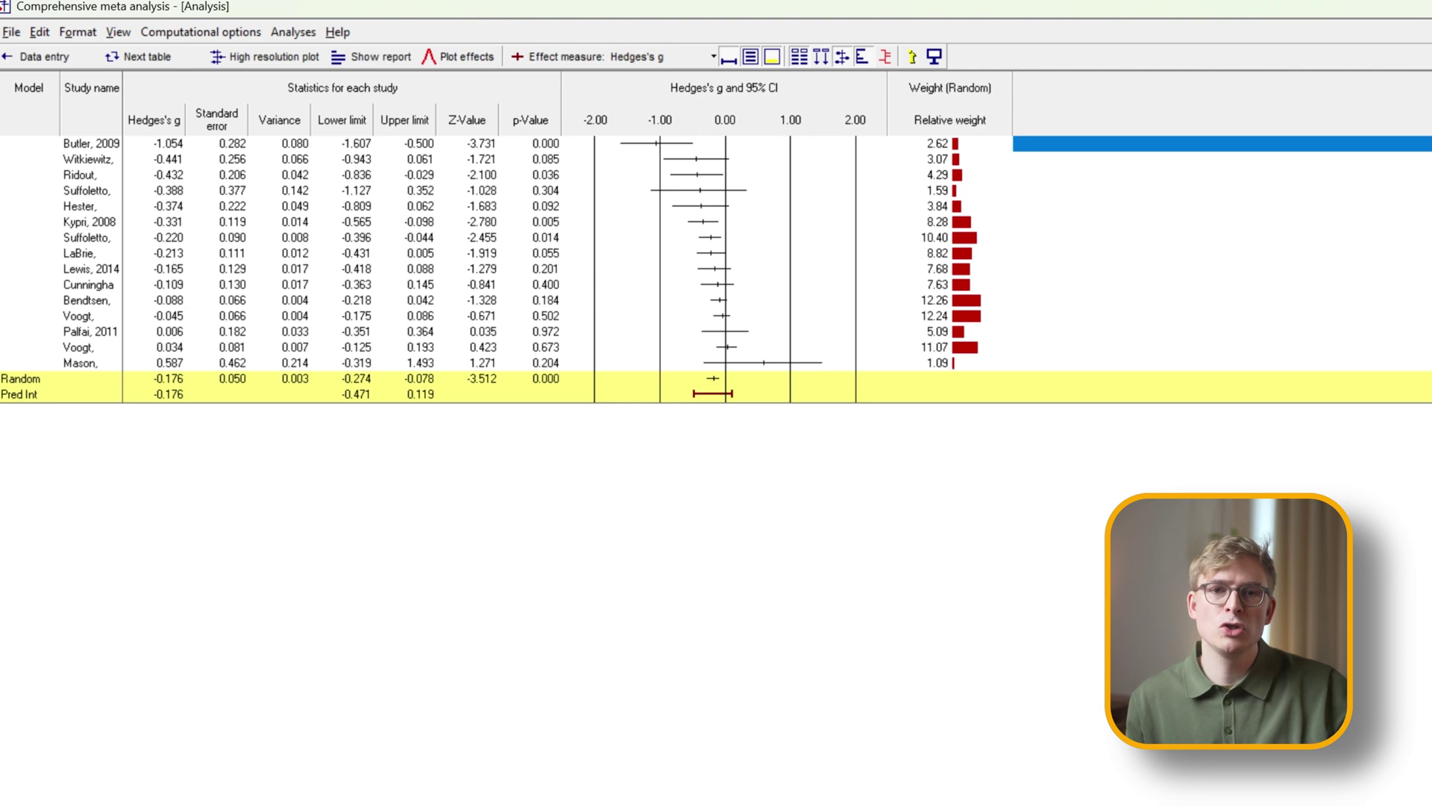
pyautogui.click(863, 57)
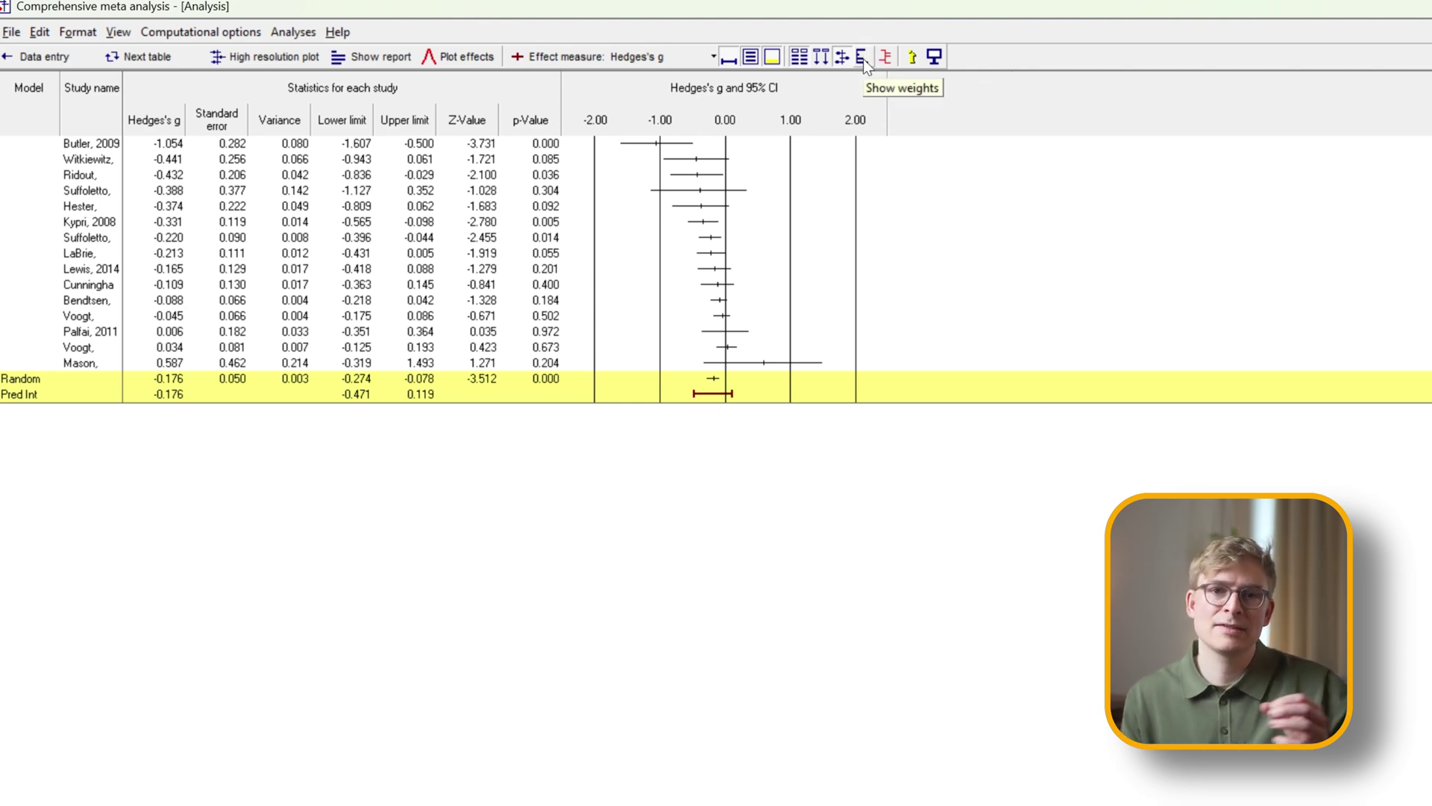
# Step: Customize the basic stats to hide the Standard error, Variance and Z-Value columns
pyautogui.rightClick(260, 312)
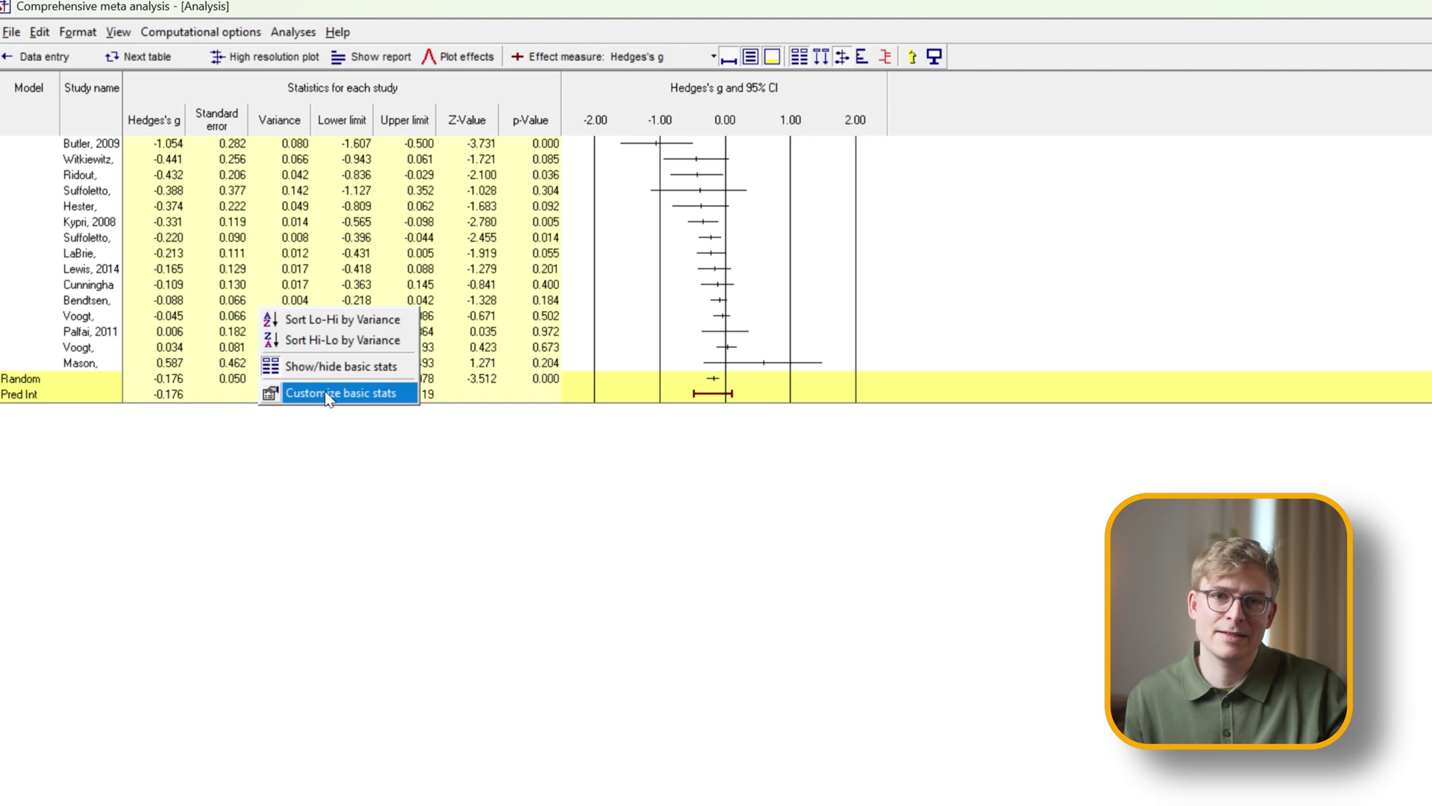
pyautogui.click(326, 394)
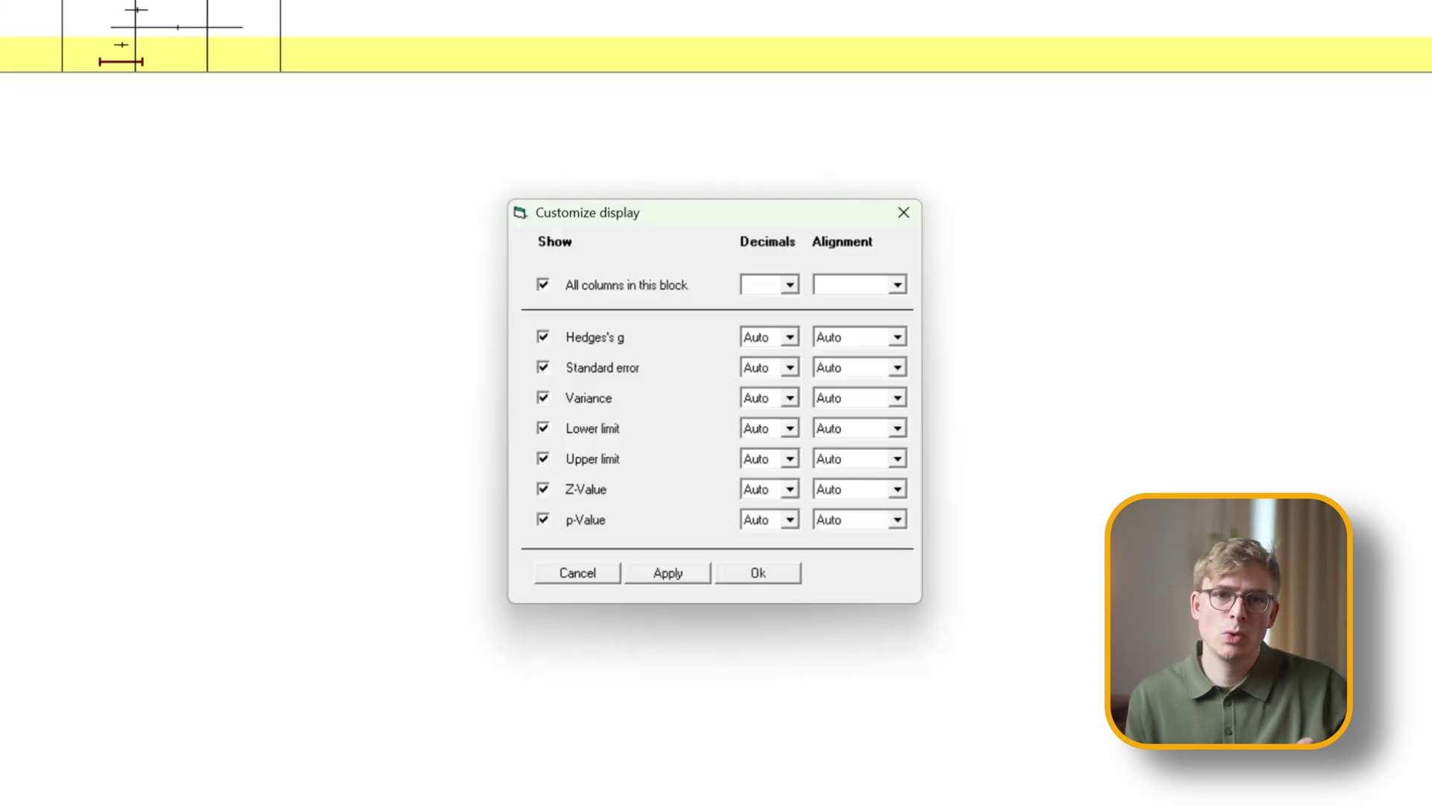
pyautogui.click(543, 398)
pyautogui.click(668, 574)
pyautogui.click(746, 575)
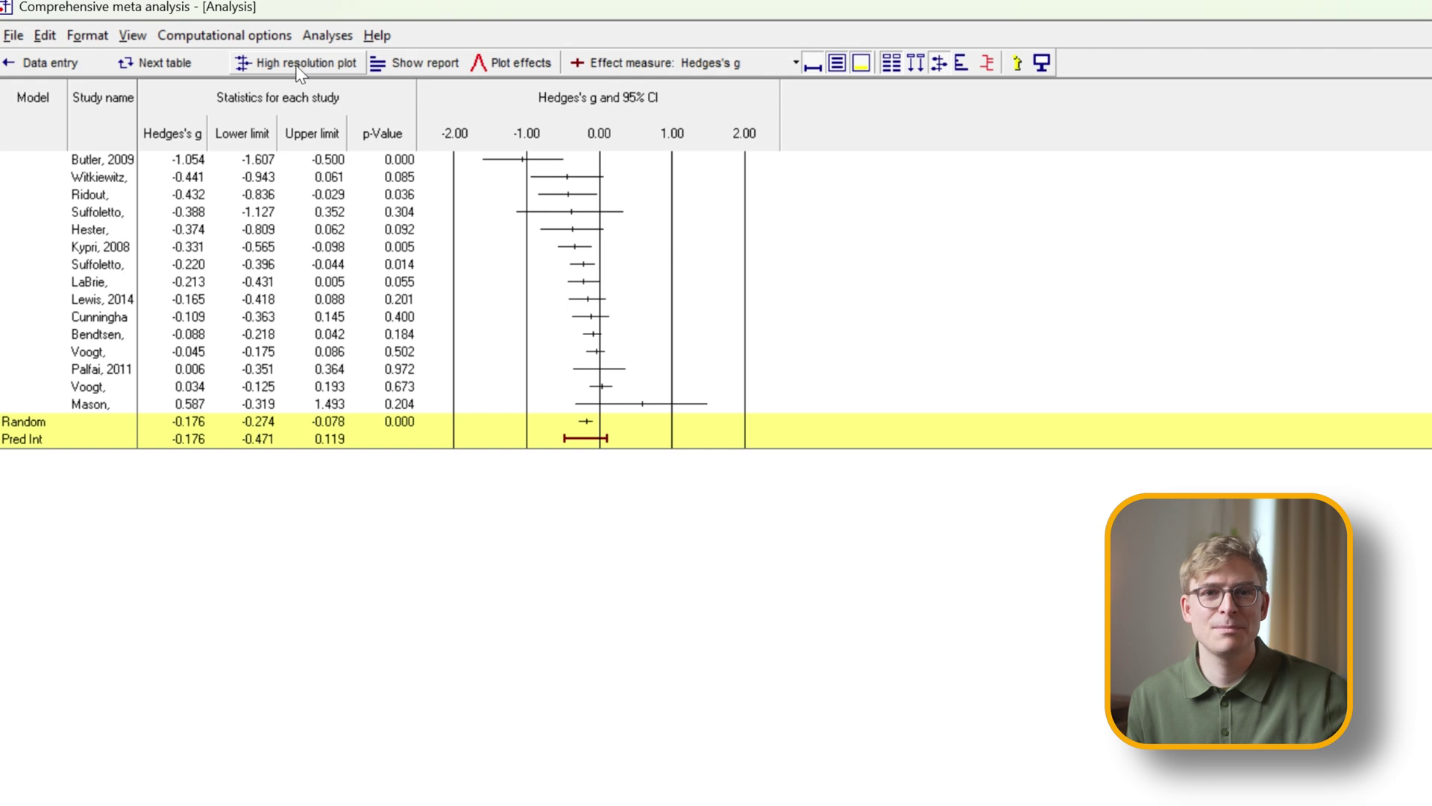
# Step: Open the high resolution forest plot and change the study symbols to filled squares
pyautogui.click(283, 52)
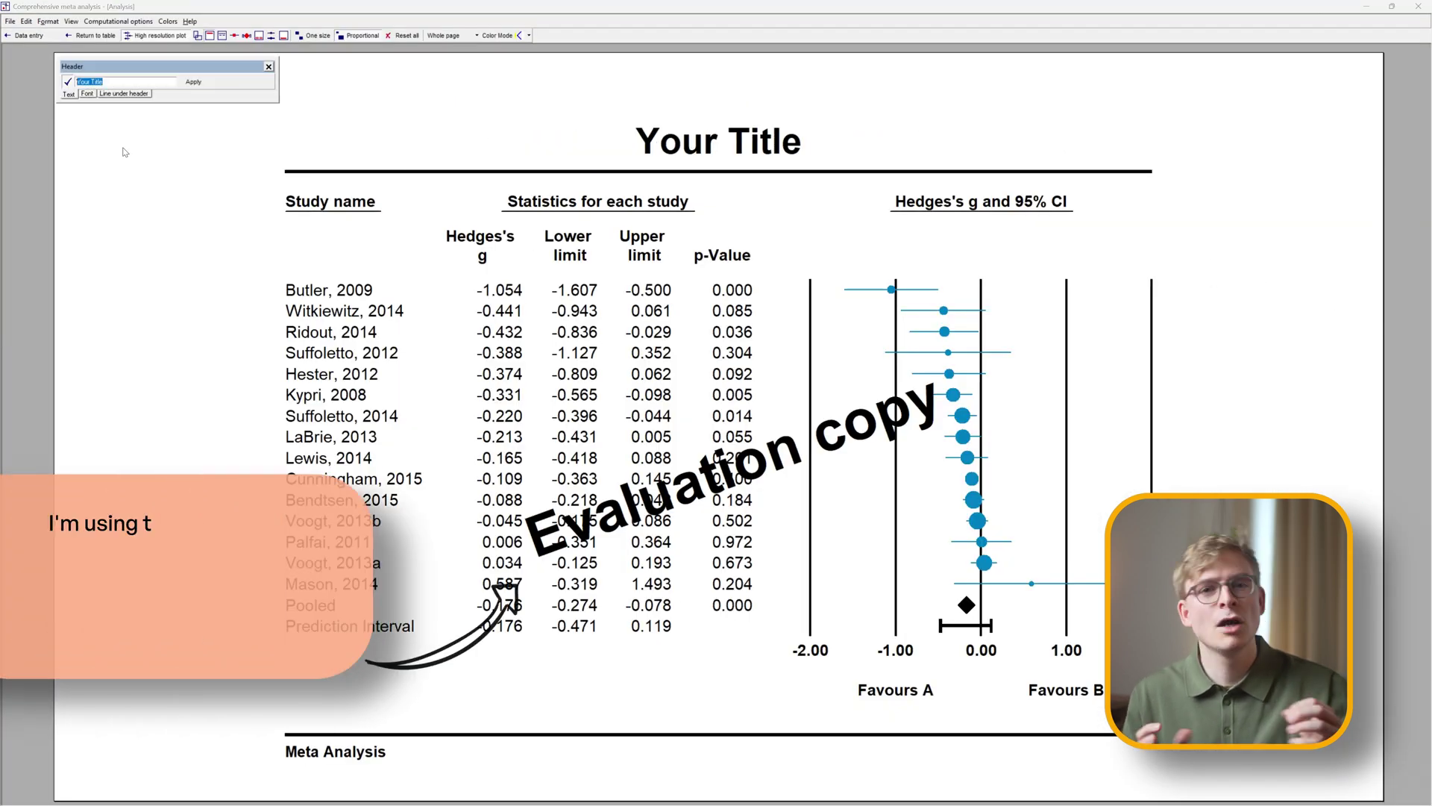
pyautogui.click(92, 170)
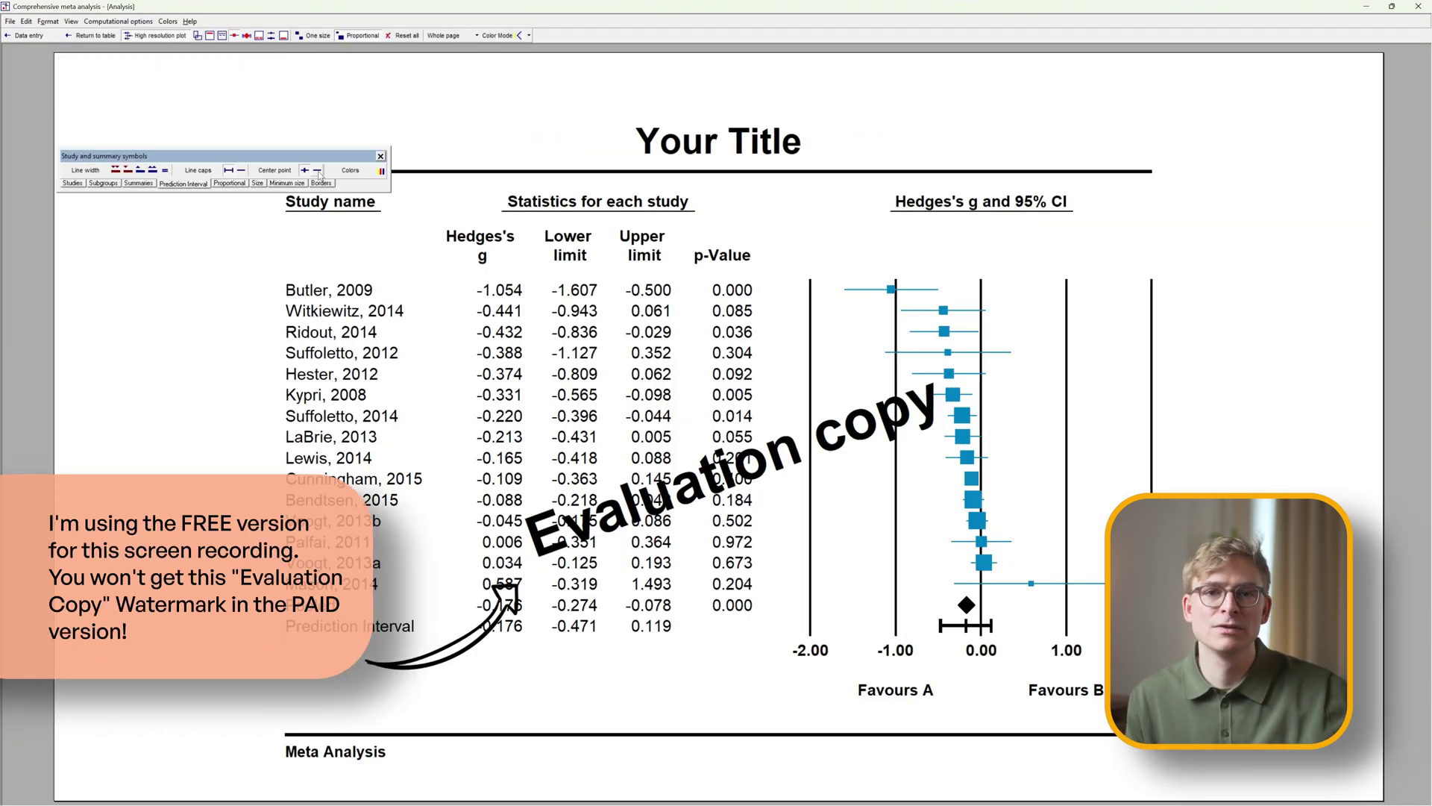
pyautogui.click(380, 156)
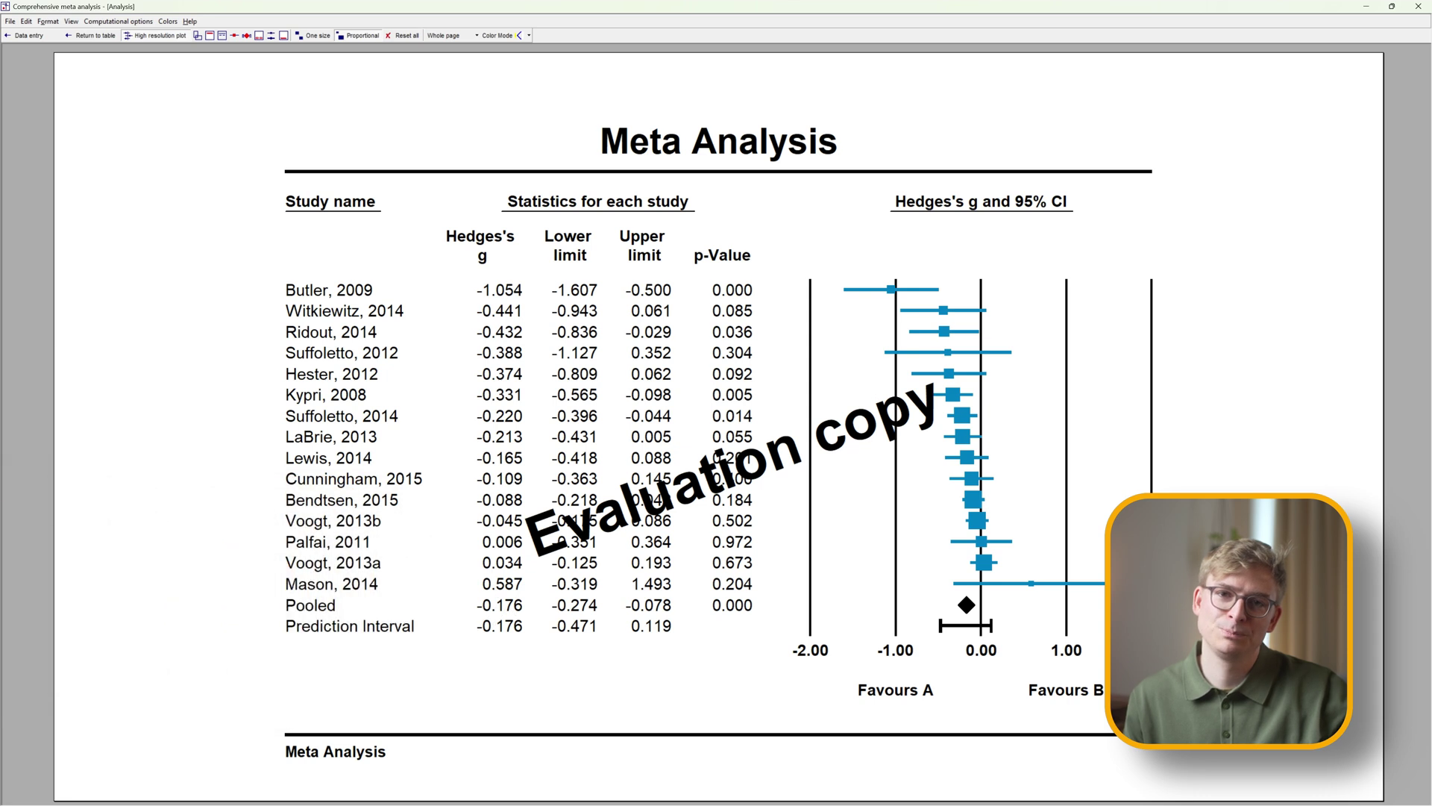
# Step: Open the line thickness settings for the high resolution plot's confidence intervals and scale anchors
pyautogui.rightClick(928, 350)
pyautogui.click(970, 377)
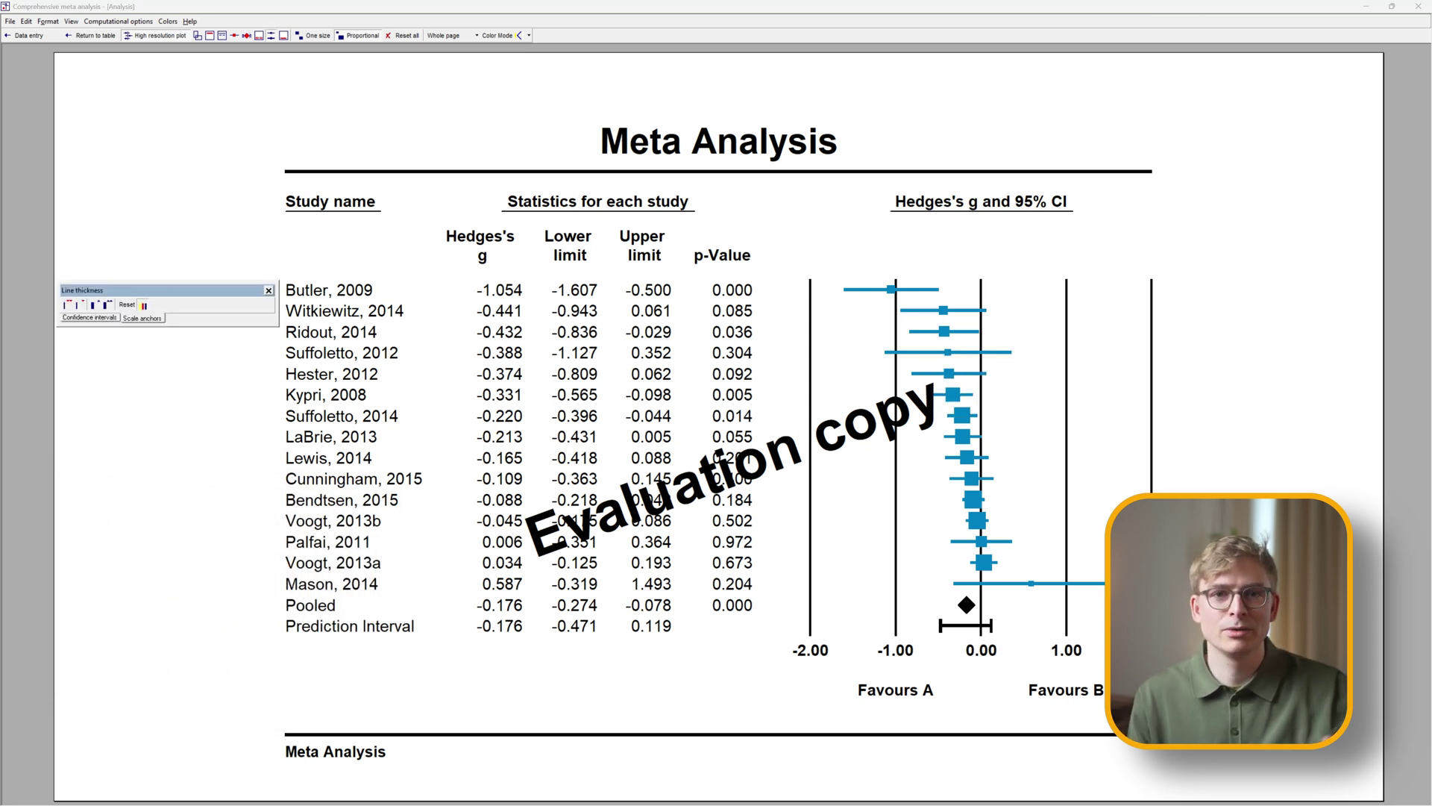
# Step: Display the scatterplot of the random-effects meta-regression of log risk ratio on Latitude
pyautogui.hotkey('alt', 'f')
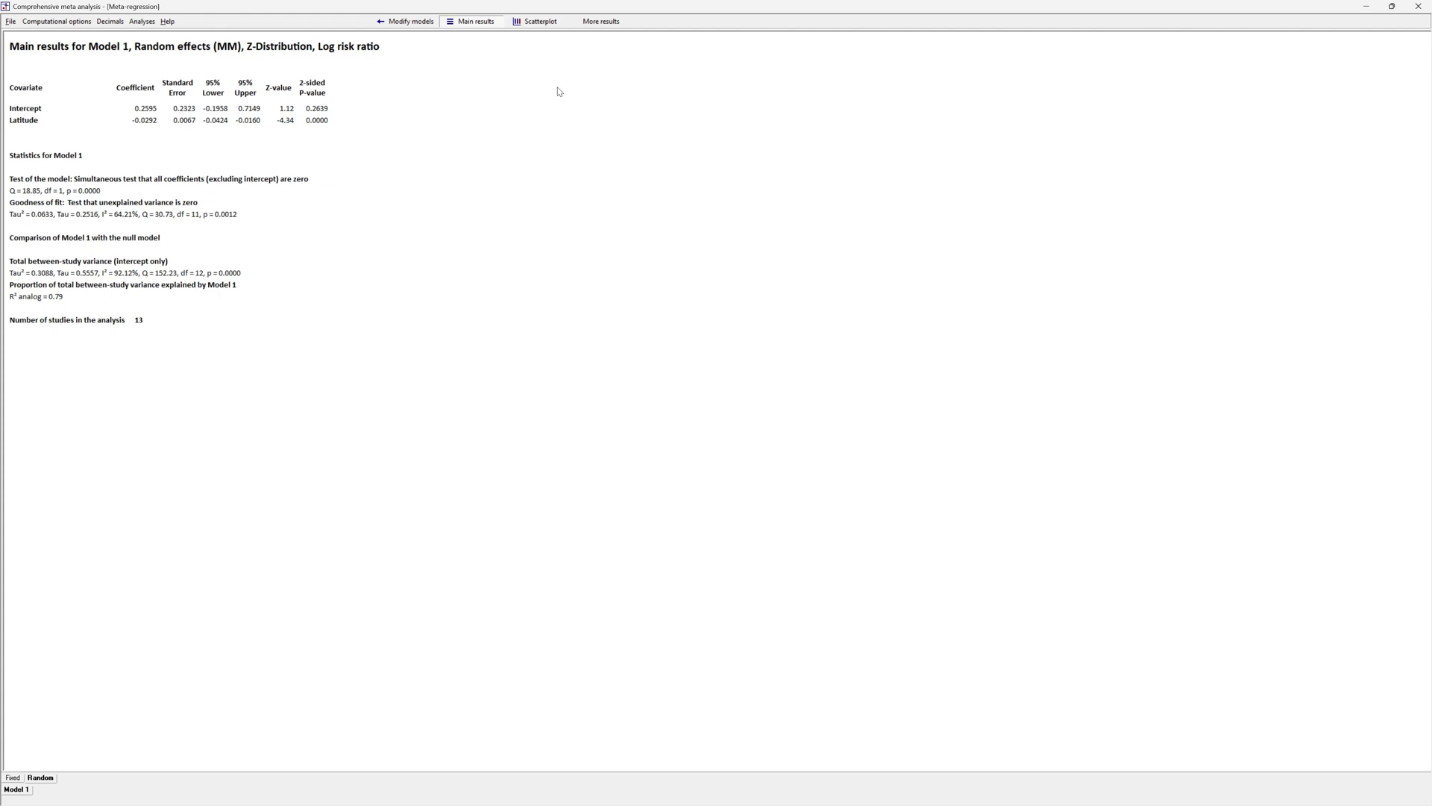
pyautogui.click(538, 24)
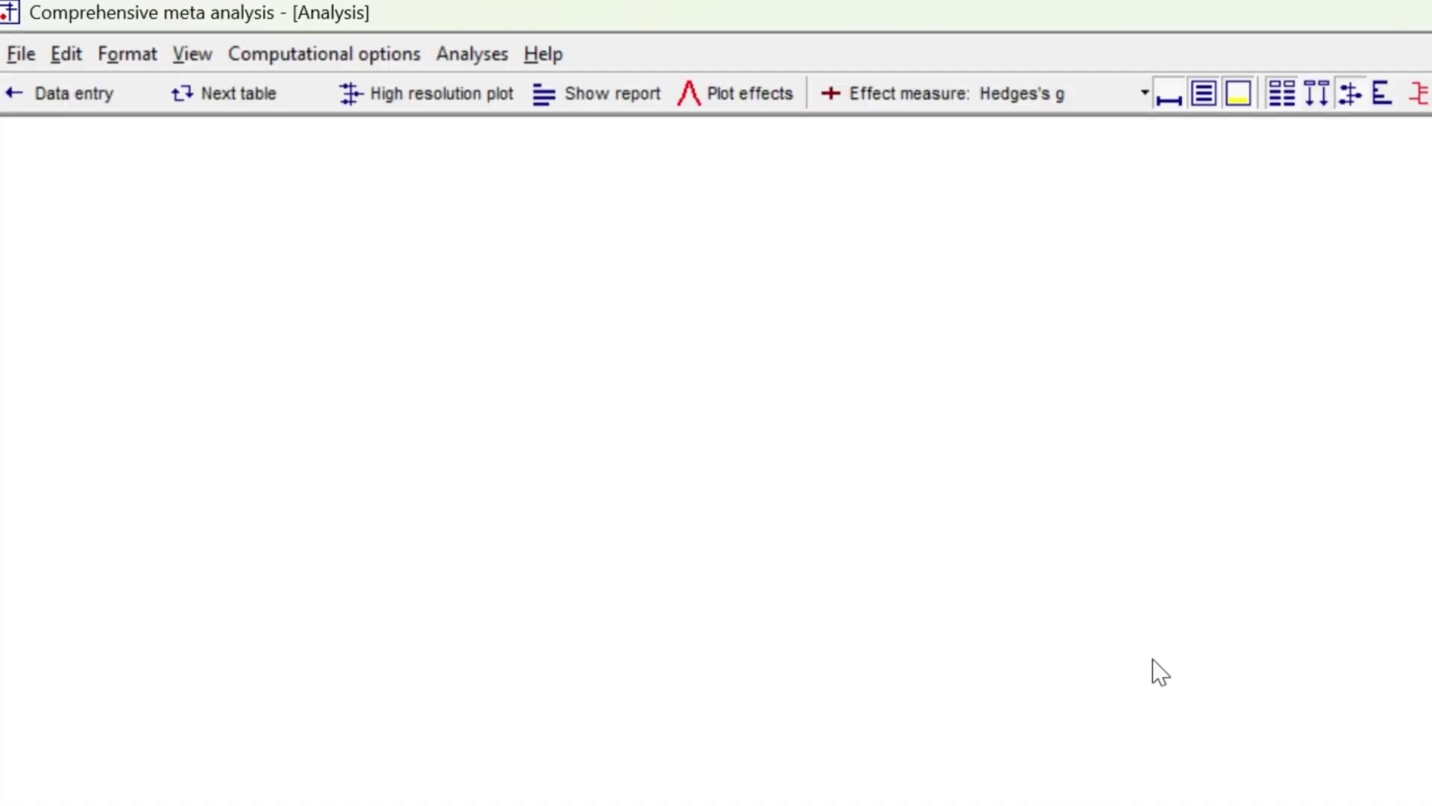
# Step: Display the high resolution forest plot of the alcohol studies and change its header to "Your Title"
pyautogui.click(284, 101)
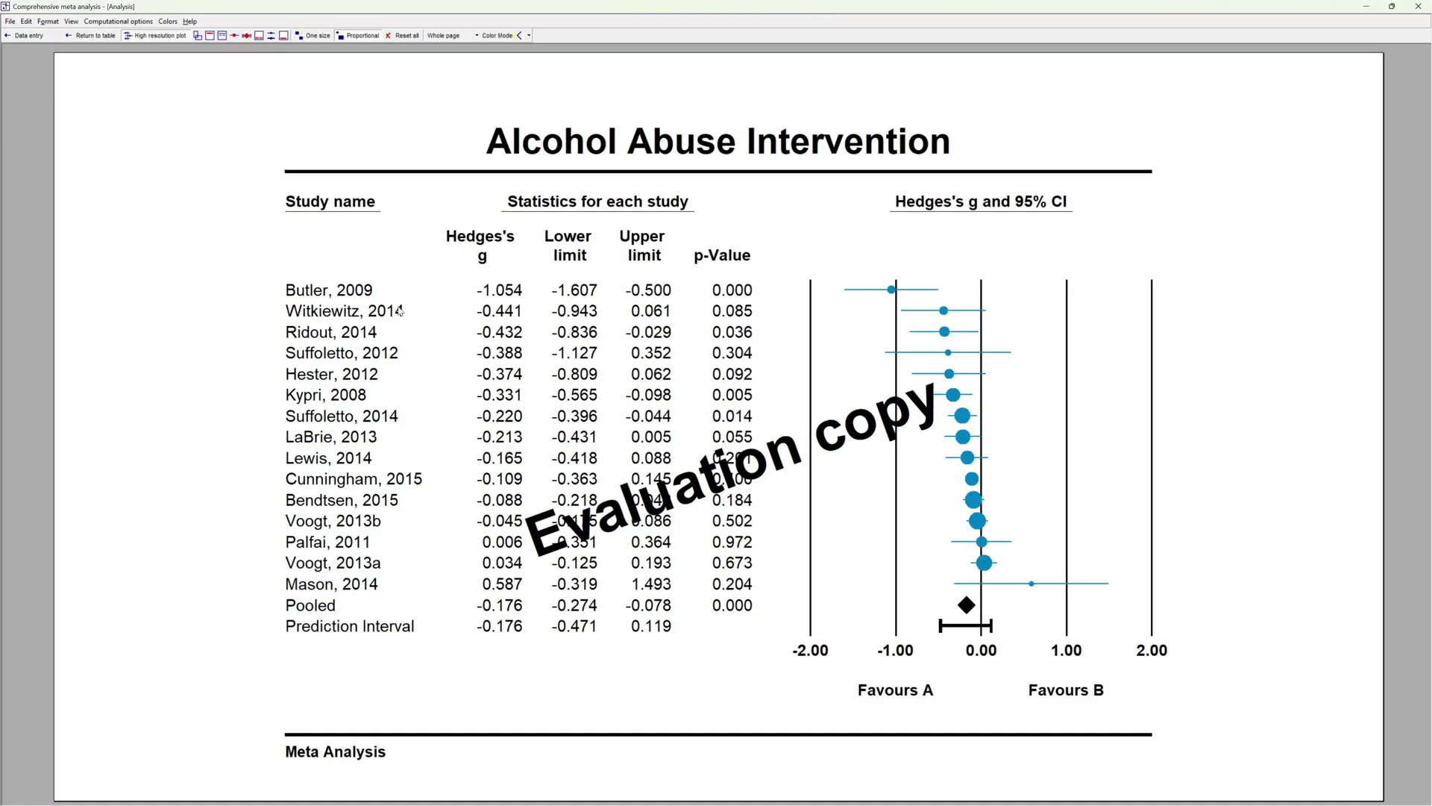
pyautogui.click(557, 156)
pyautogui.tripleClick(93, 80)
pyautogui.write('Your Title')
pyautogui.press('Return')
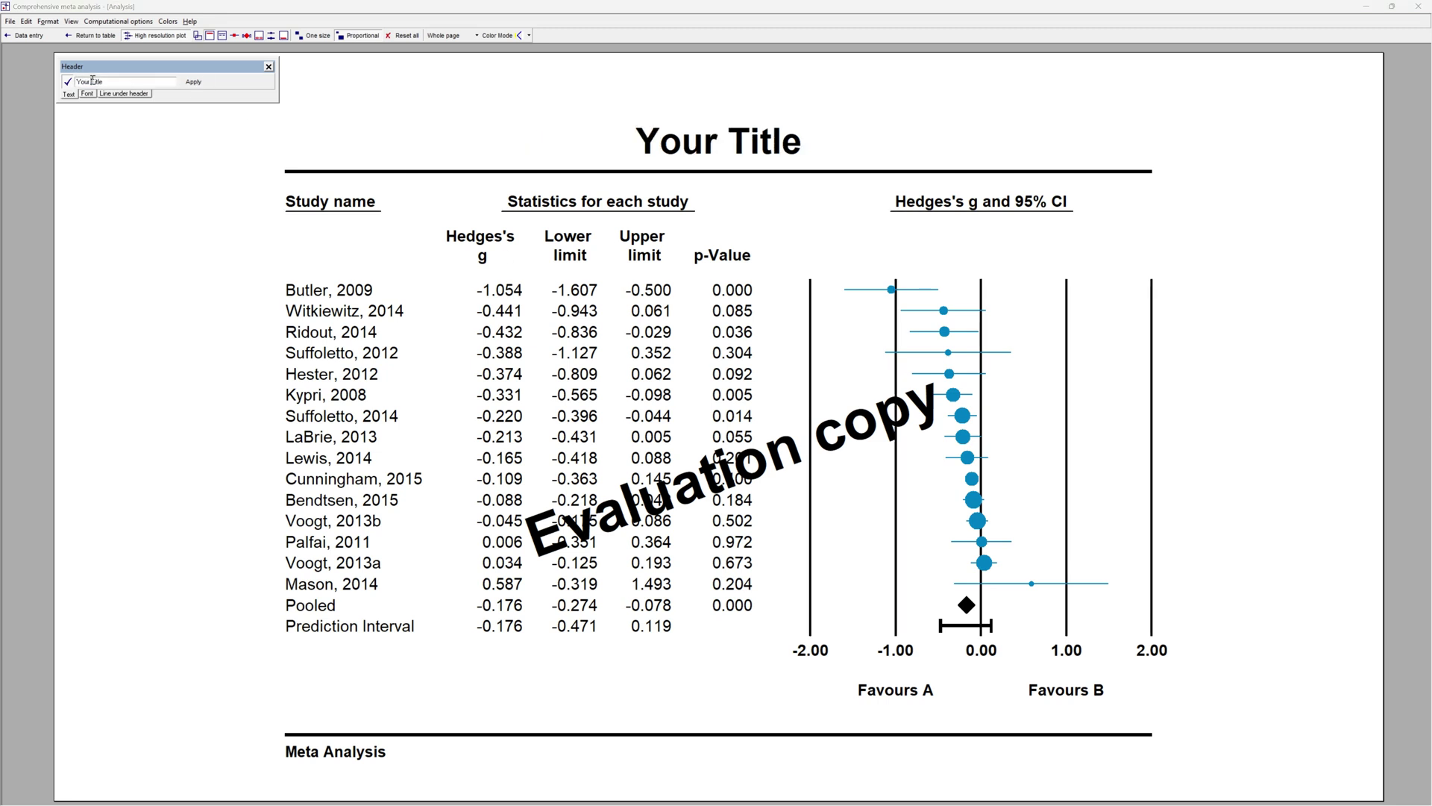
# Step: Set the study symbols to filled squares and check the prediction interval symbol options
pyautogui.rightClick(661, 345)
pyautogui.click(702, 358)
pyautogui.click(93, 170)
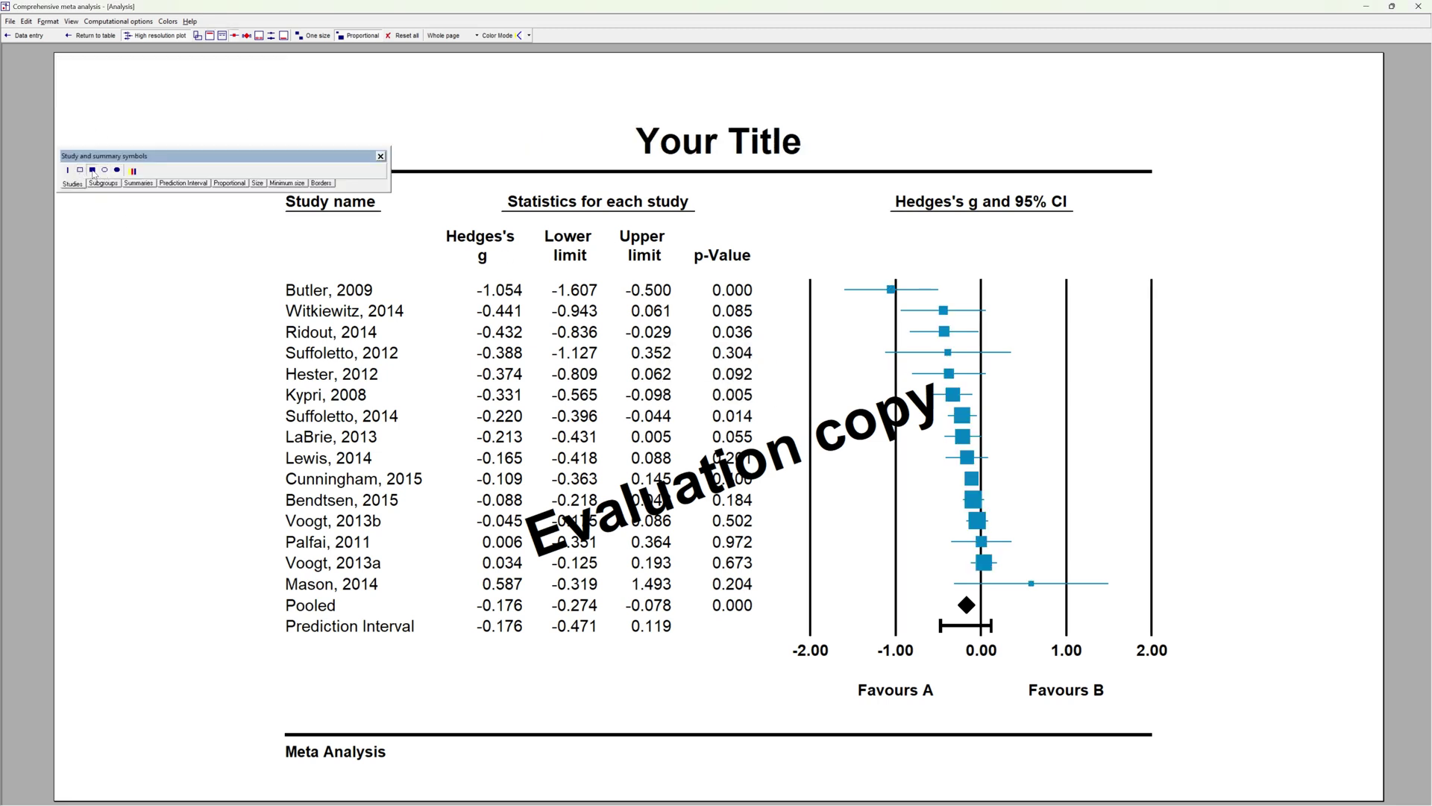
pyautogui.click(183, 184)
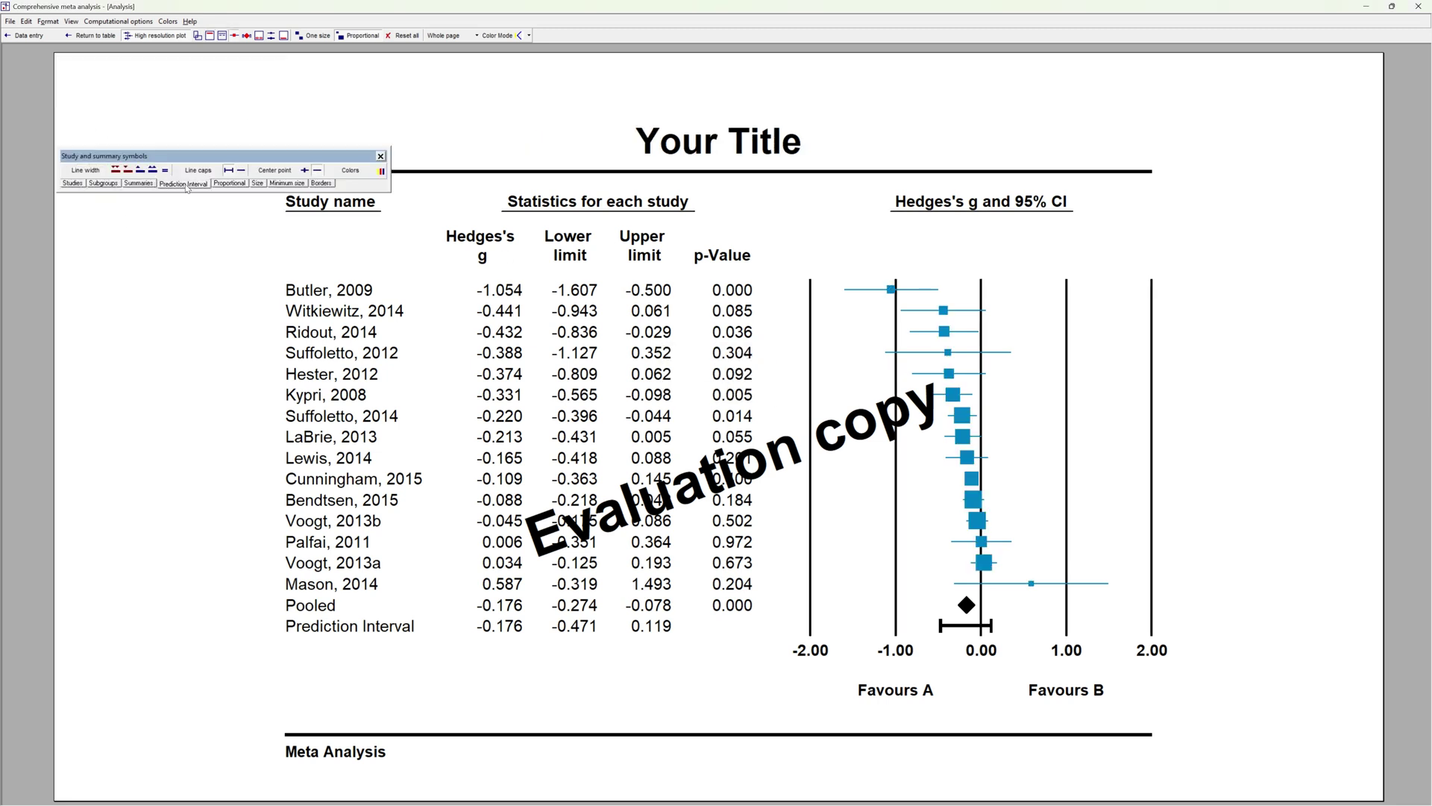
pyautogui.click(380, 156)
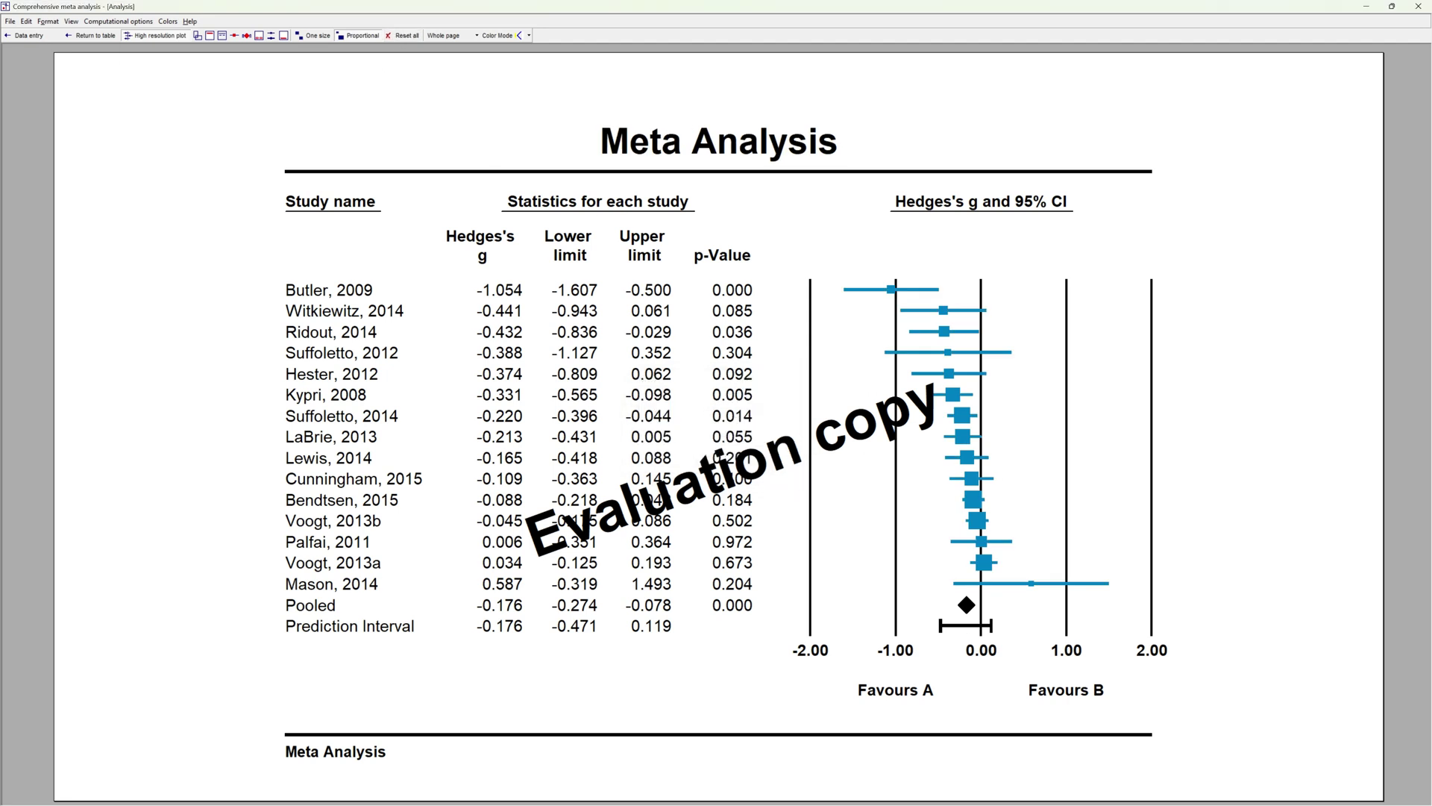
# Step: Open the line thickness settings for the forest plot's confidence intervals
pyautogui.rightClick(932, 358)
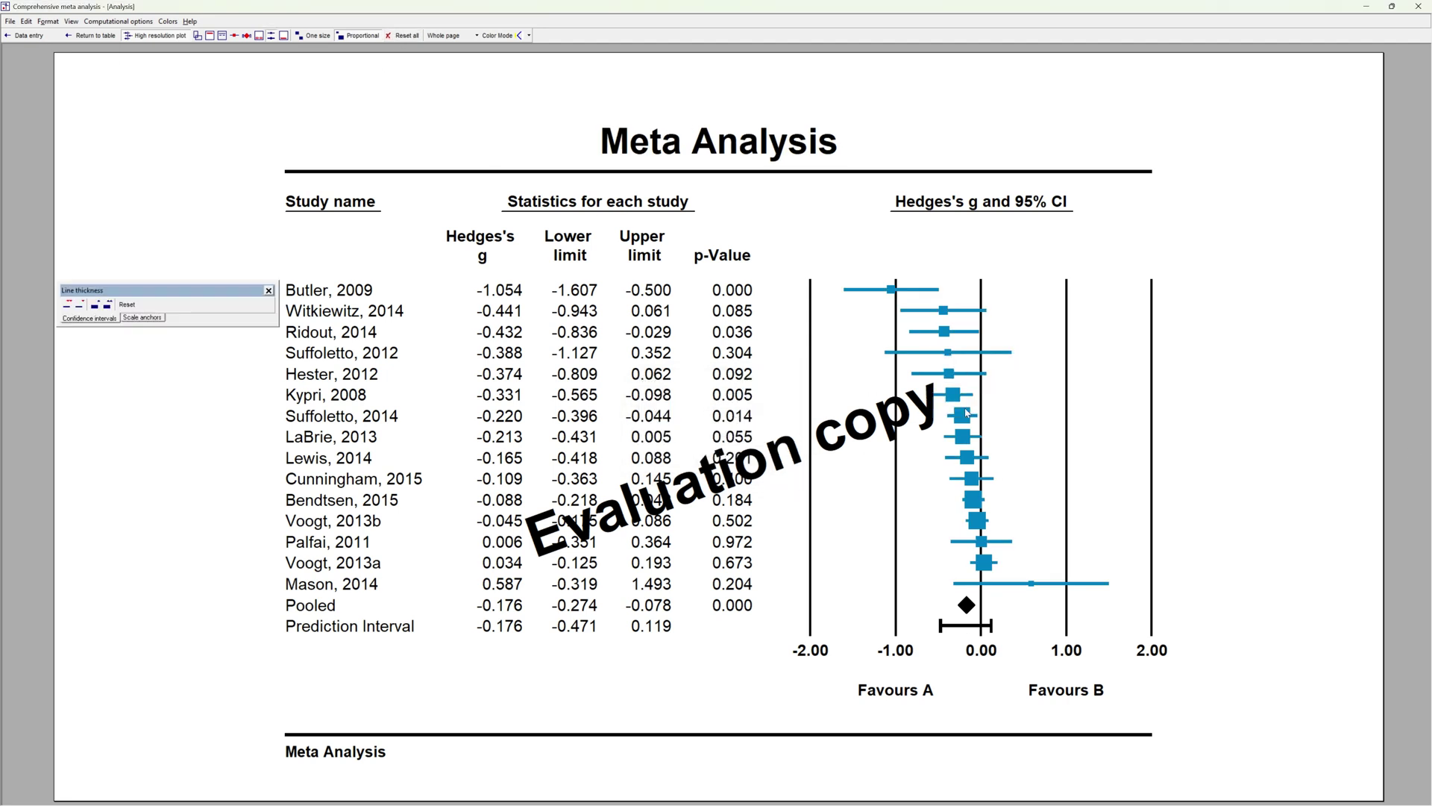